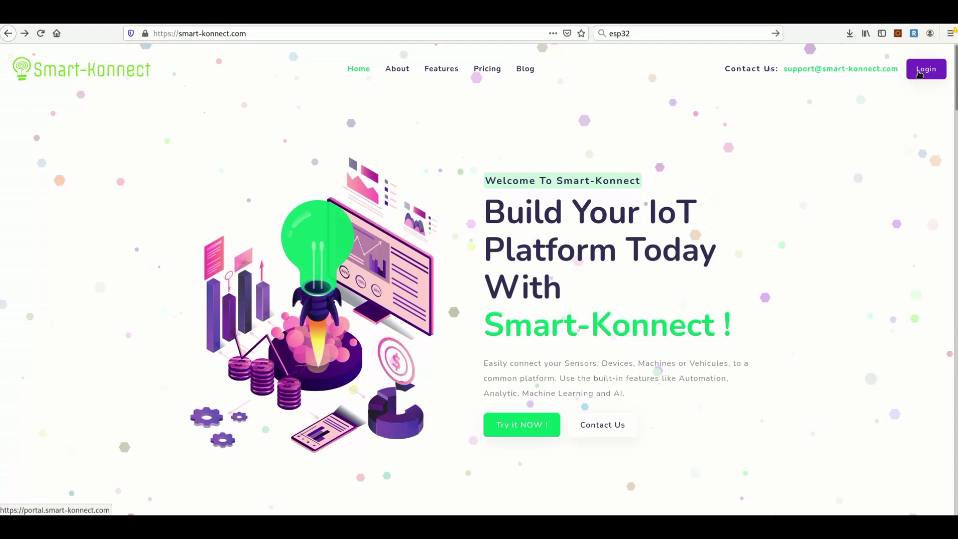
# Step: Log in, launch Konnected Center, and open Designer's Edit Digital Twins/Sensors page
pyautogui.click(920, 74)
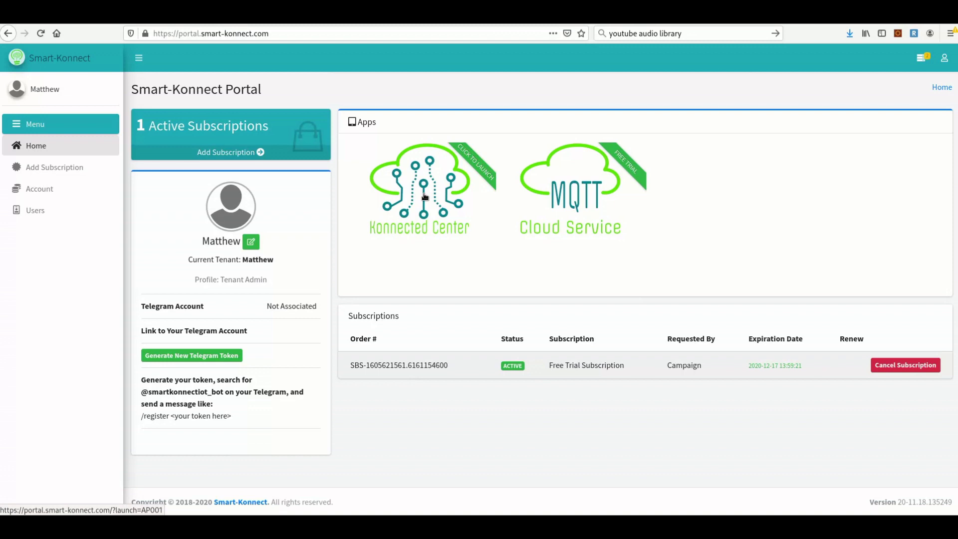
pyautogui.click(425, 197)
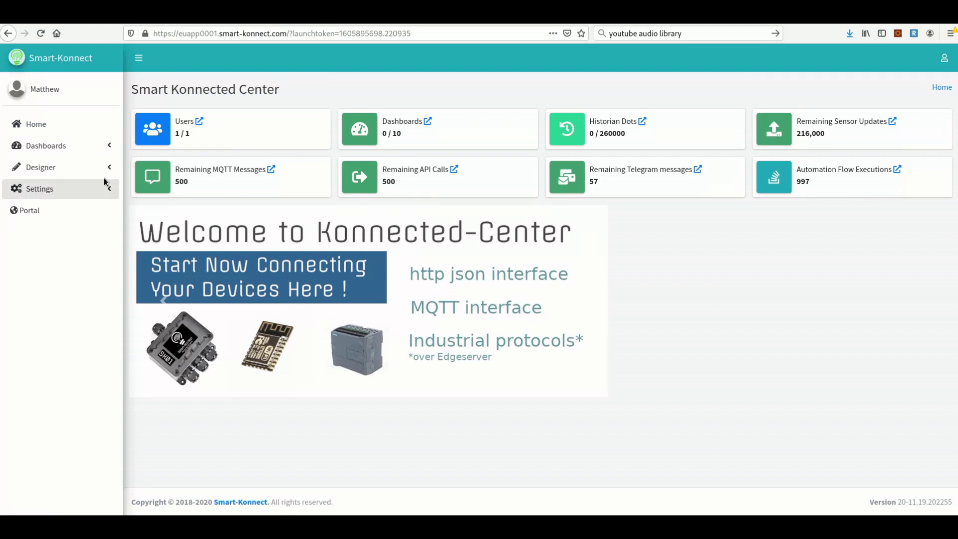
pyautogui.click(86, 172)
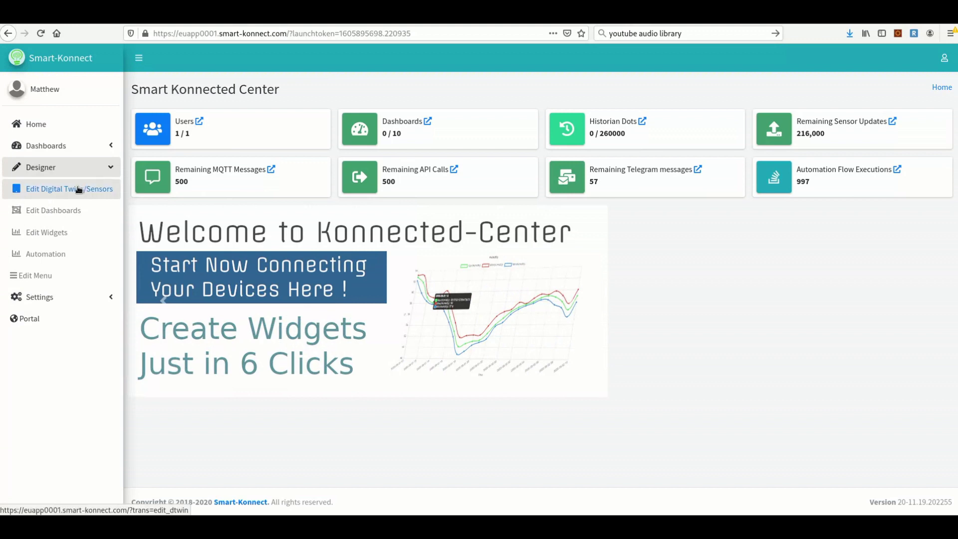
pyautogui.click(78, 190)
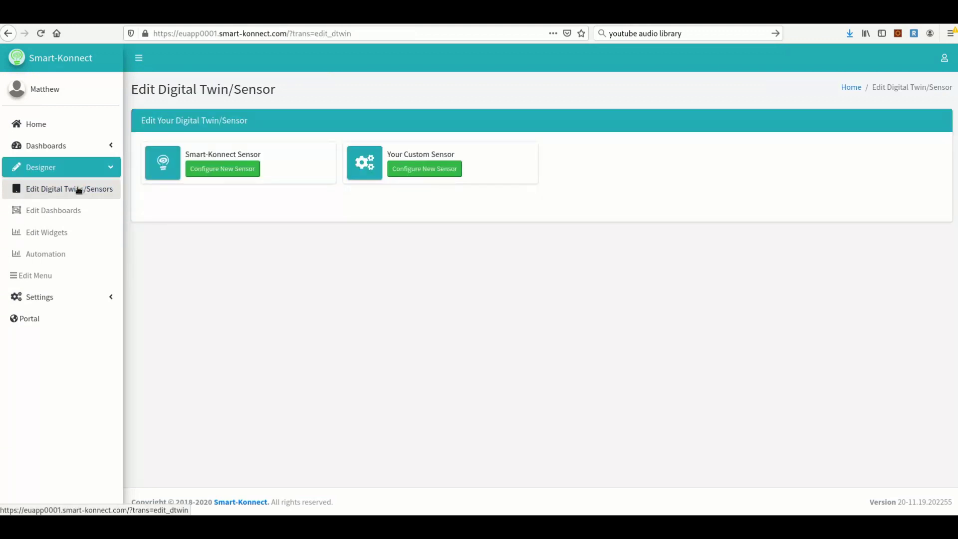
# Step: Start a new custom sensor and name the device 'Temperature Sensor'
pyautogui.click(424, 172)
pyautogui.click(443, 181)
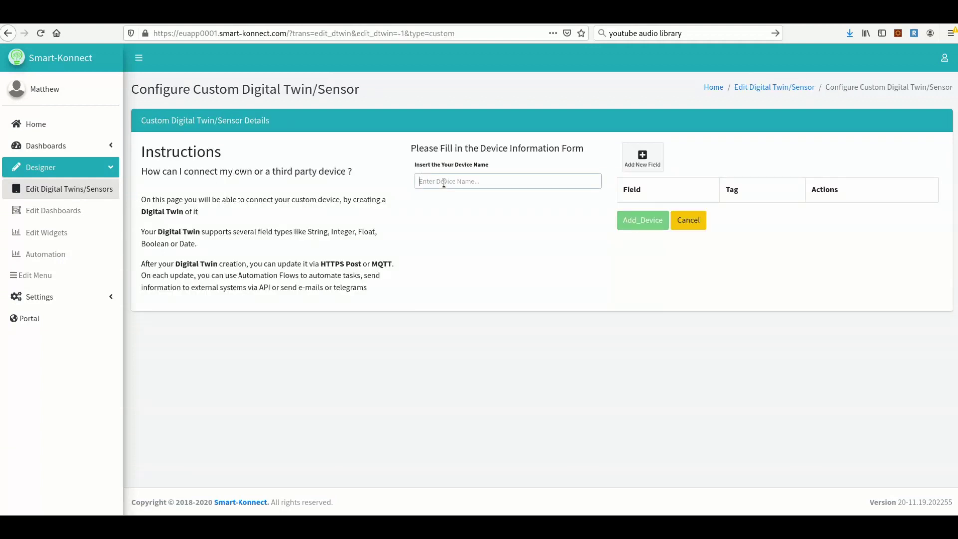
pyautogui.write('T')
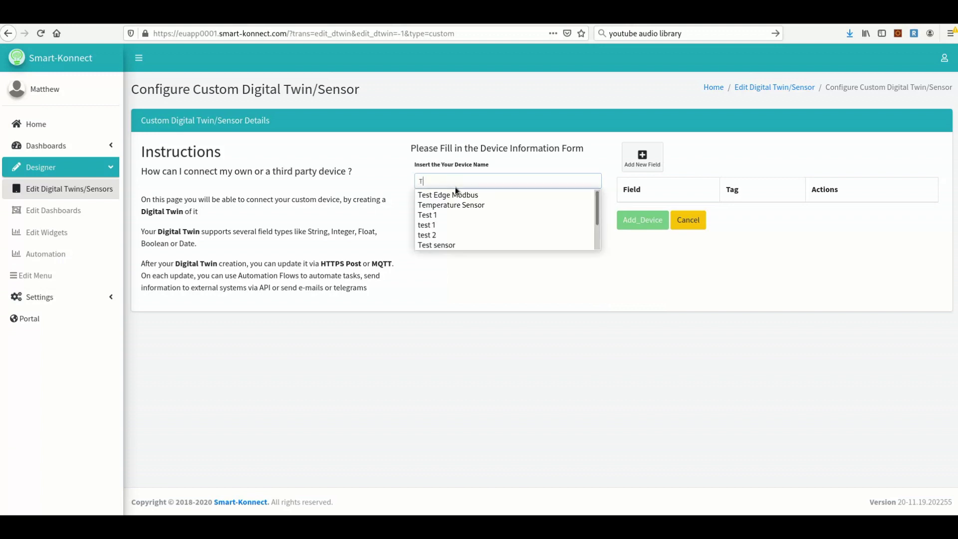
pyautogui.write('emp')
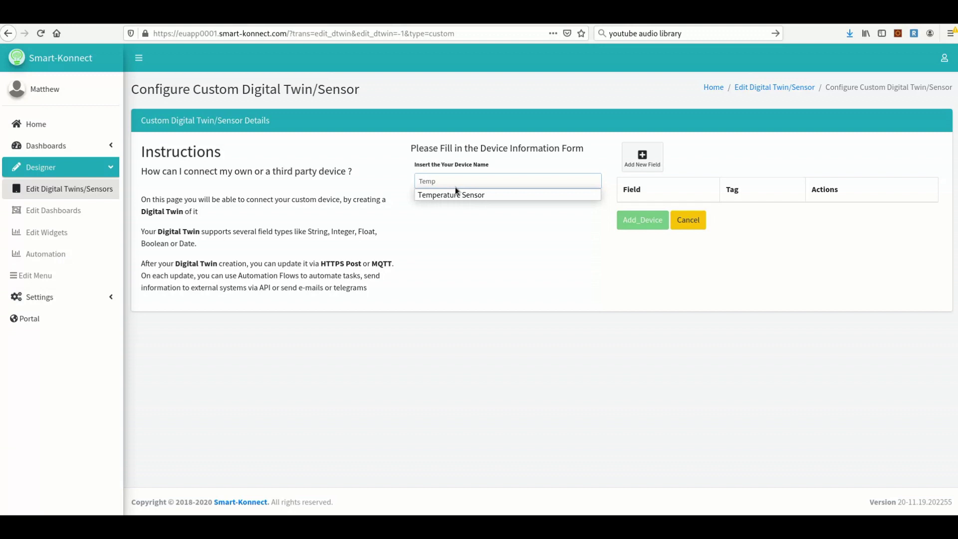
pyautogui.click(455, 188)
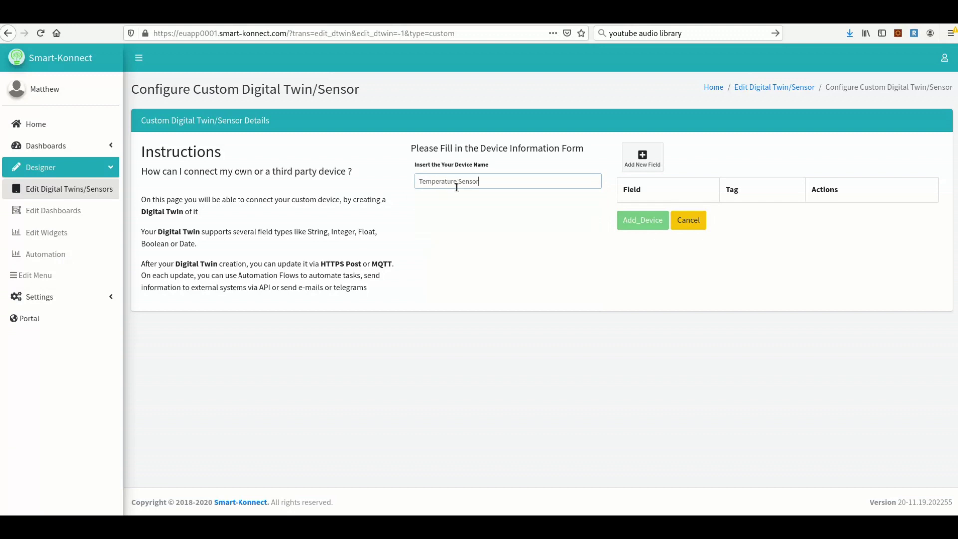
# Step: Add and save a Float field tagged temperature1 with unit F
pyautogui.click(642, 165)
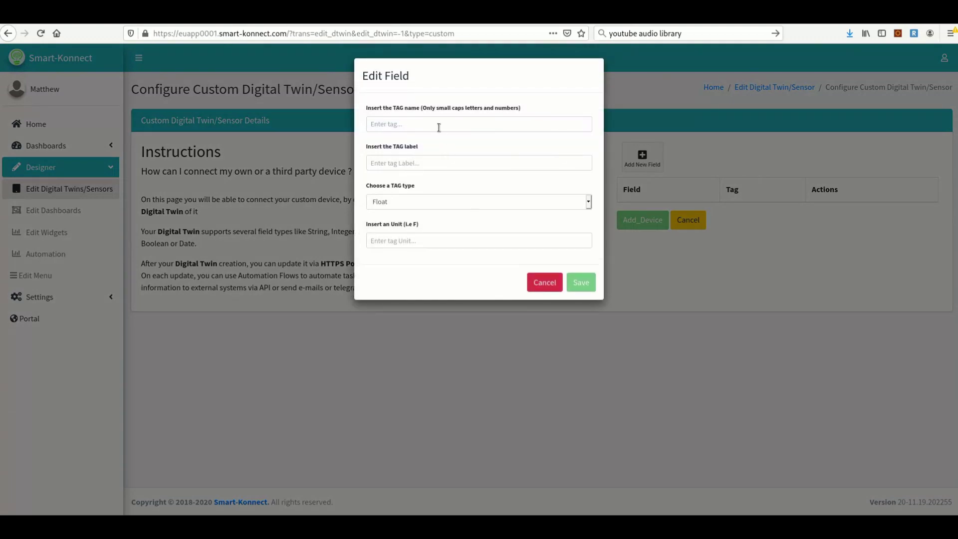
pyautogui.click(430, 125)
pyautogui.write('tem')
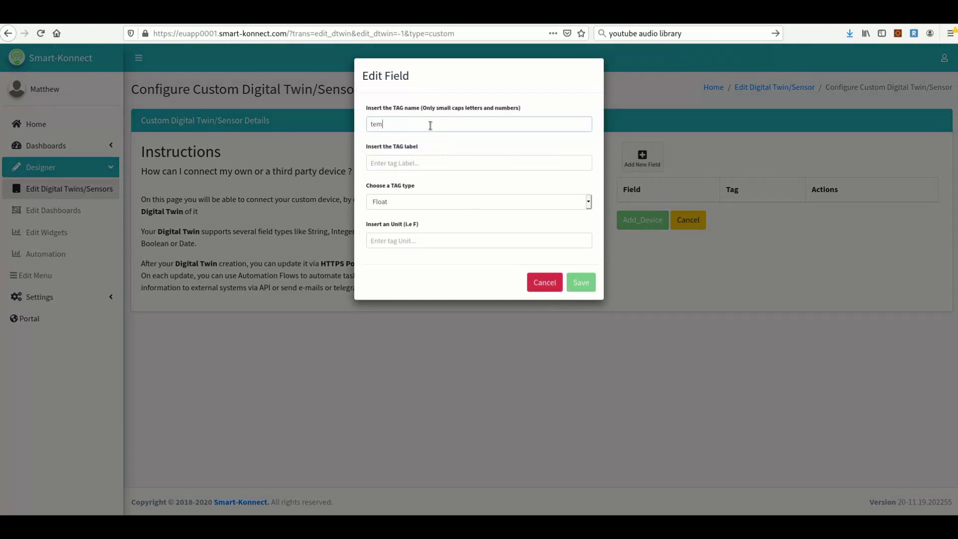
pyautogui.write('perature1')
pyautogui.click(416, 159)
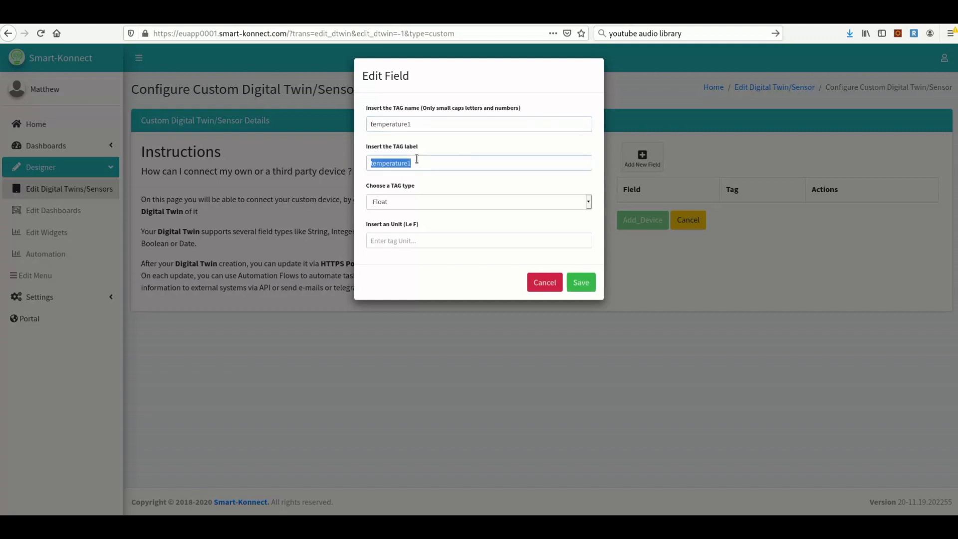
pyautogui.click(413, 203)
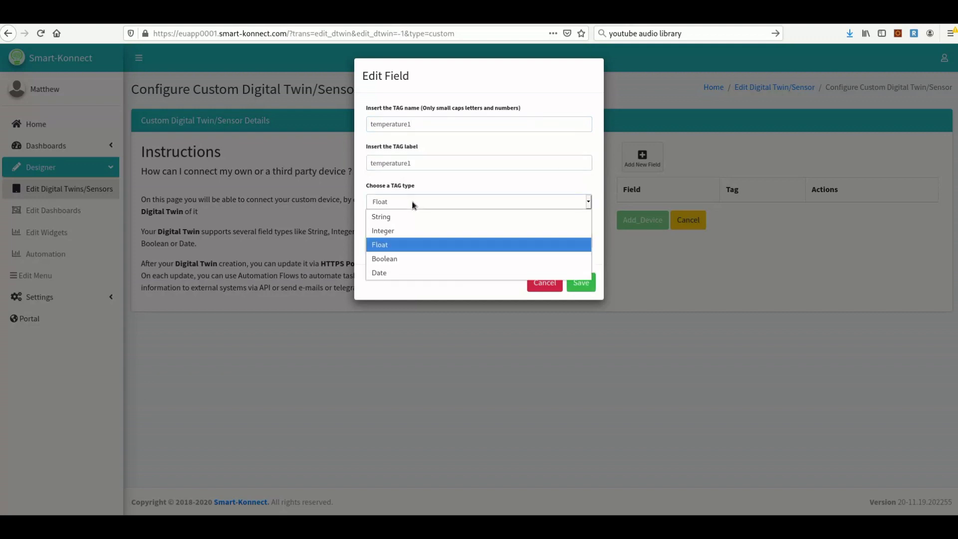
pyautogui.click(388, 245)
pyautogui.click(393, 241)
pyautogui.write('F')
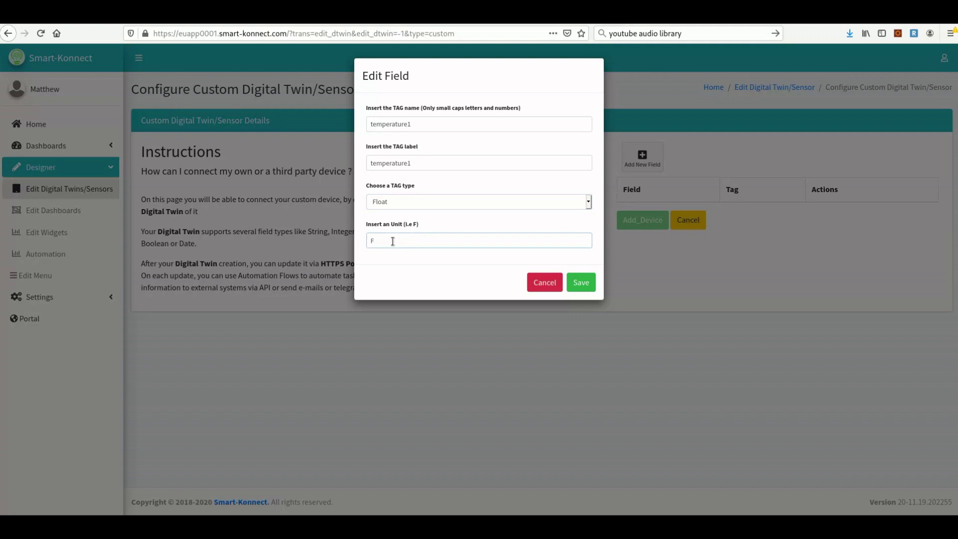
pyautogui.click(587, 287)
# Step: Add and save a second Float field tagged temperature2 with unit F
pyautogui.click(635, 159)
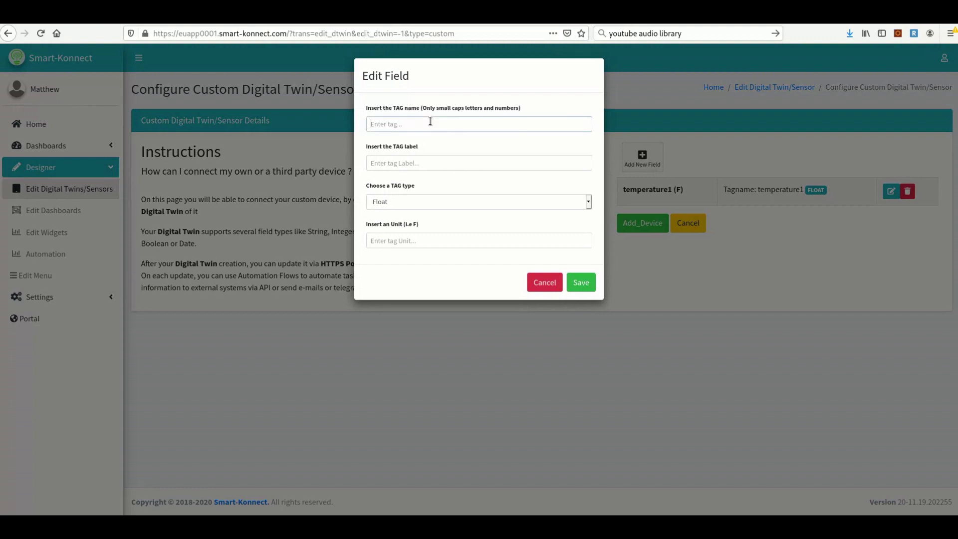
pyautogui.write('tempera')
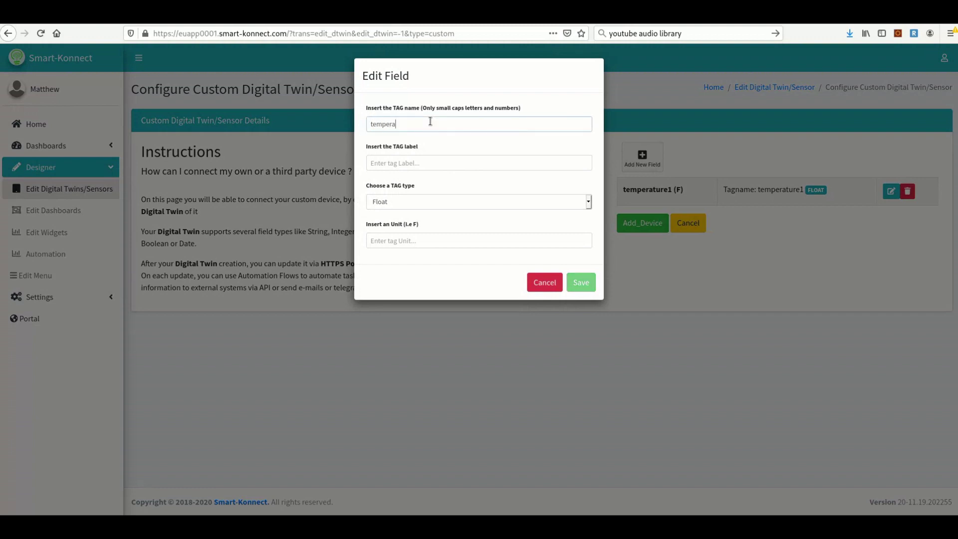
pyautogui.write('ture2')
pyautogui.press('Tab')
pyautogui.click(433, 206)
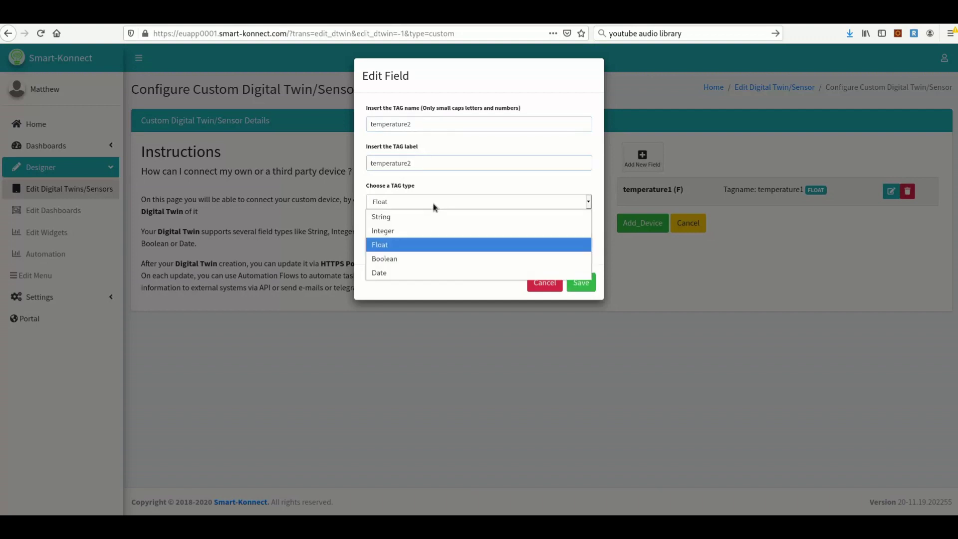
pyautogui.click(405, 244)
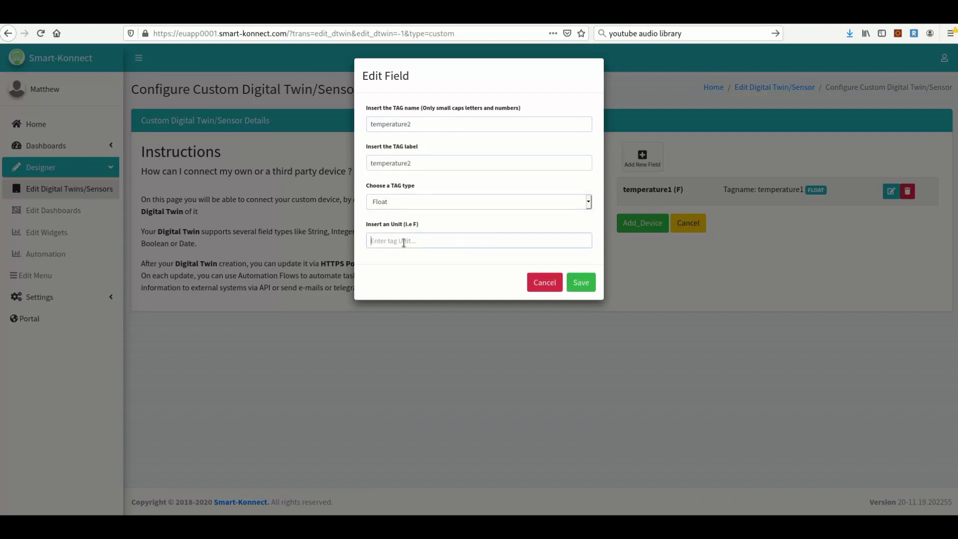
pyautogui.write('F')
pyautogui.click(580, 282)
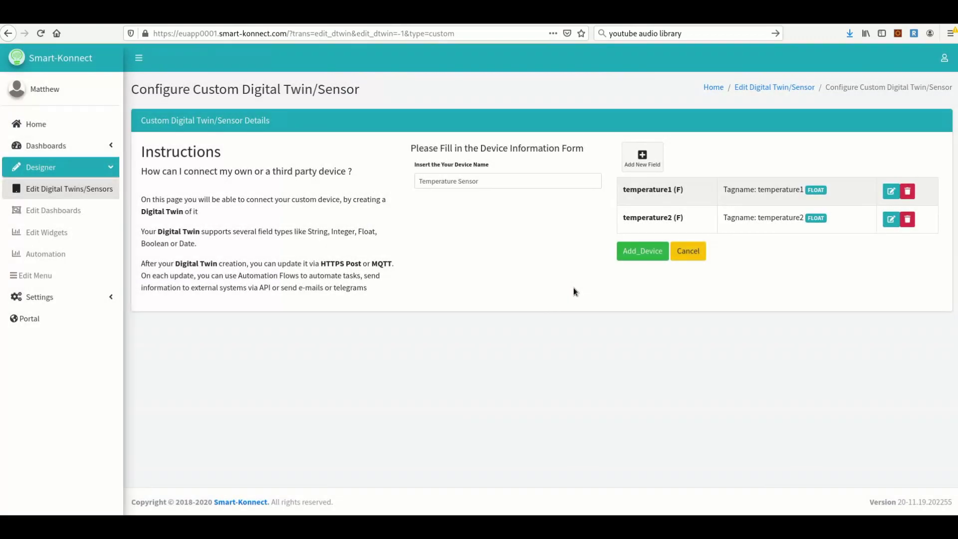
# Step: Create the Temperature Sensor device and bring up its details page
pyautogui.click(647, 254)
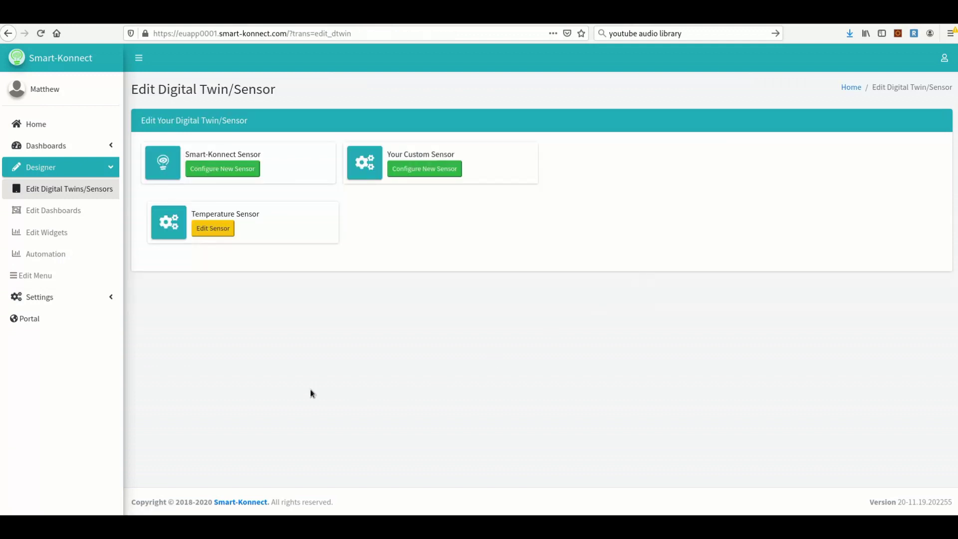
pyautogui.click(213, 228)
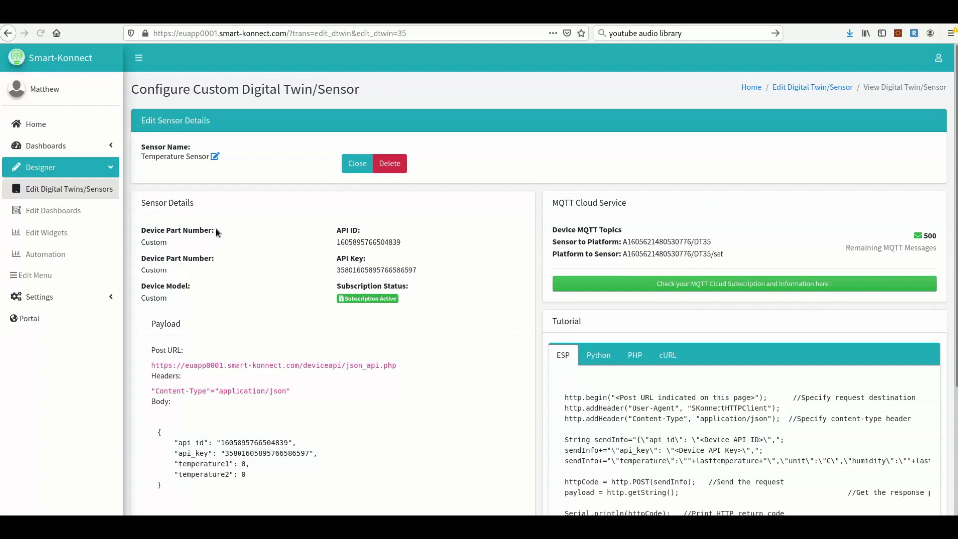
pyautogui.scroll(-2, 286, 274)
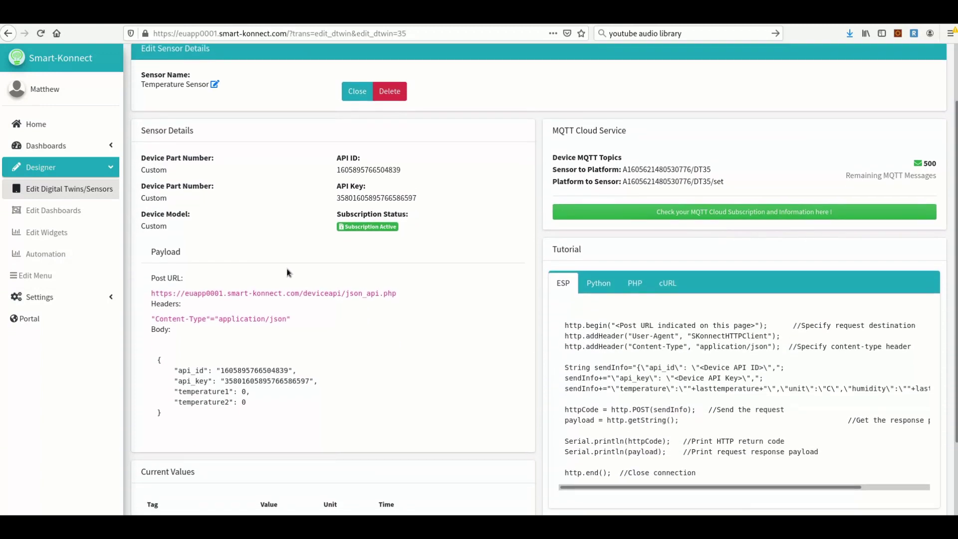
pyautogui.scroll(-1, 287, 273)
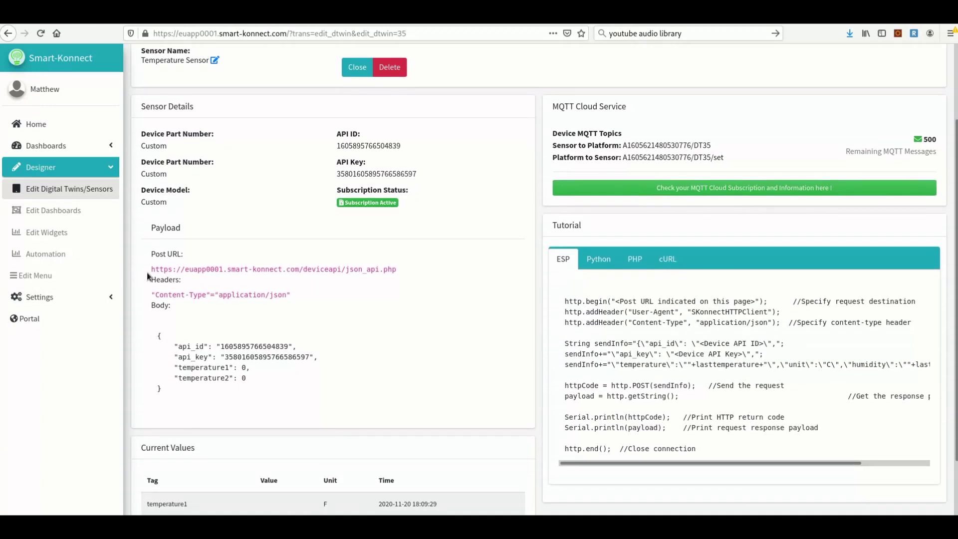
# Step: Select the Post URL, api_id and api_key values for copying
pyautogui.moveTo(150, 275); pyautogui.dragTo(402, 274)
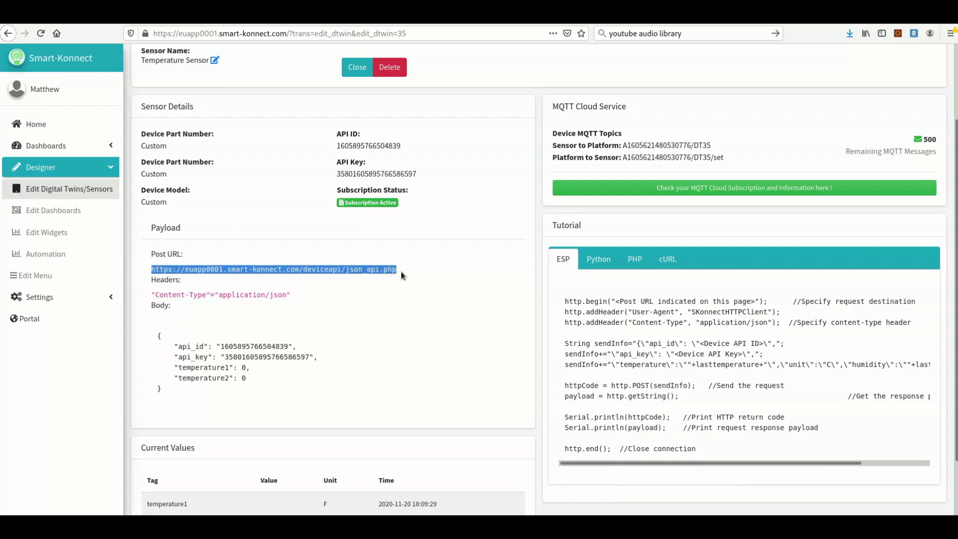
pyautogui.click(379, 320)
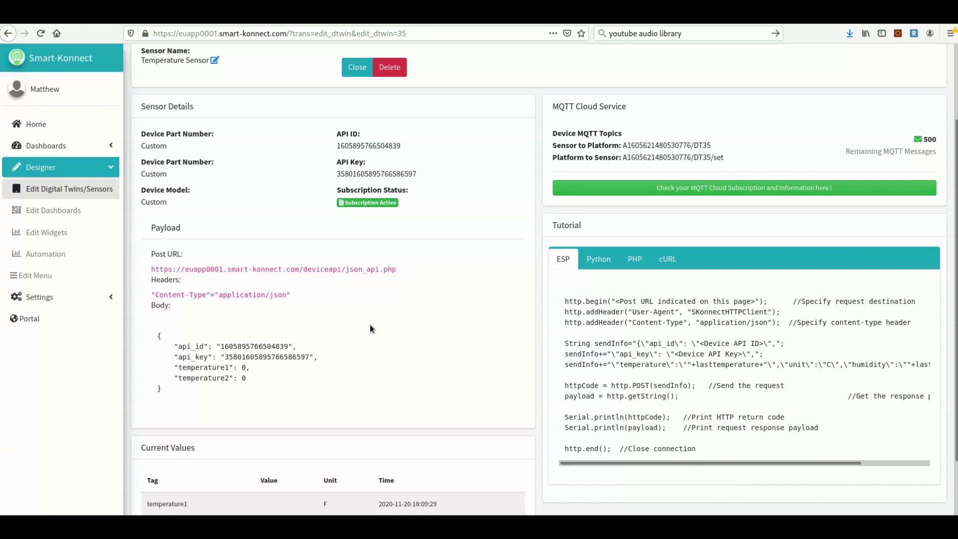
pyautogui.moveTo(220, 347); pyautogui.dragTo(291, 346)
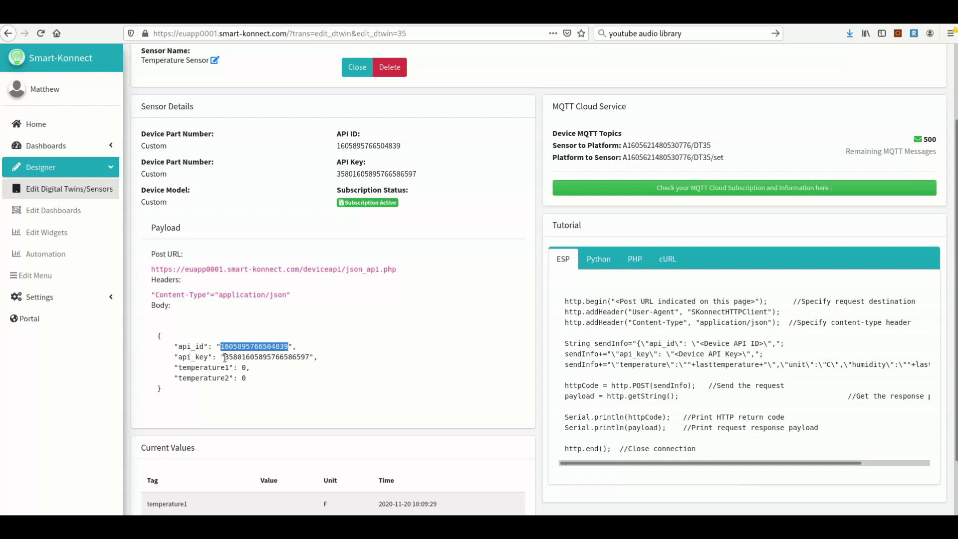
pyautogui.moveTo(225, 357); pyautogui.dragTo(308, 359)
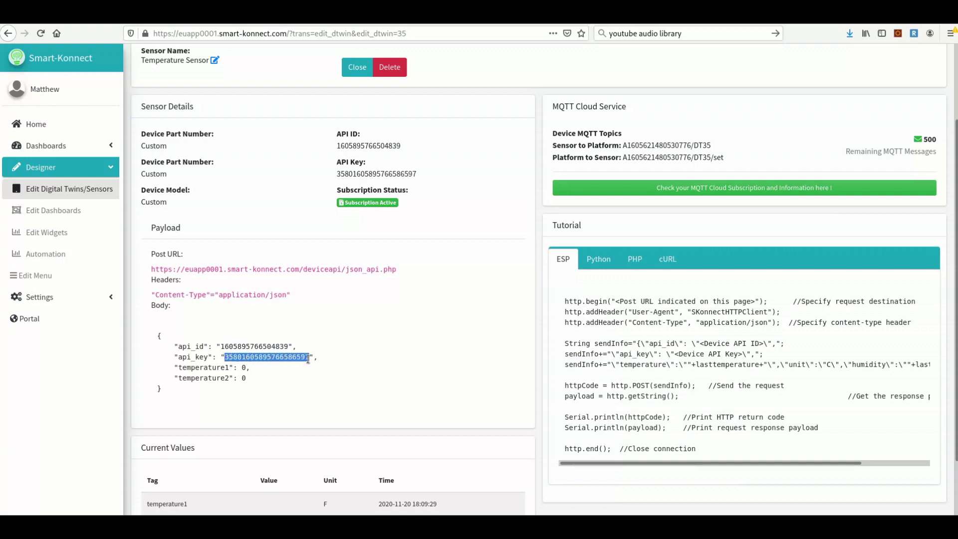
pyautogui.click(368, 366)
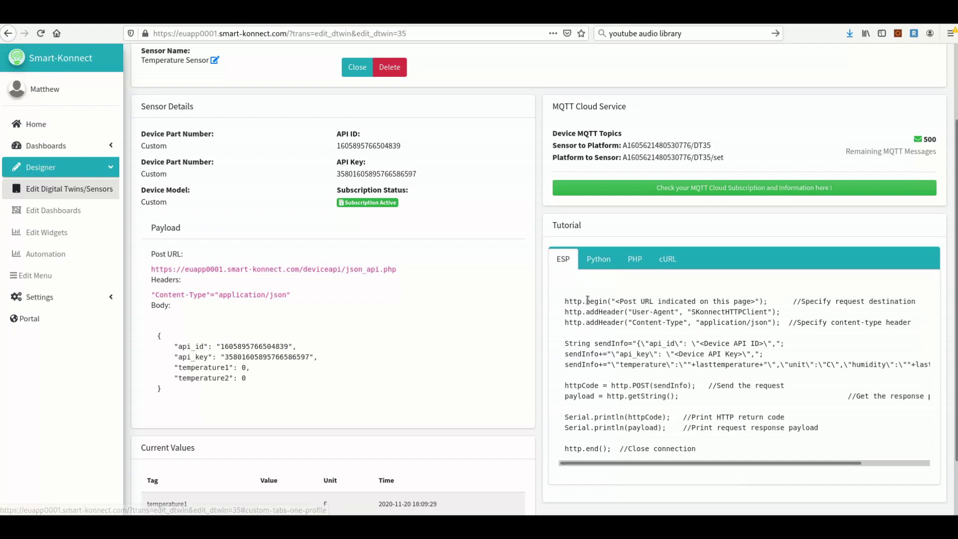
pyautogui.scroll(-1, 588, 302)
pyautogui.scroll(-1, 588, 303)
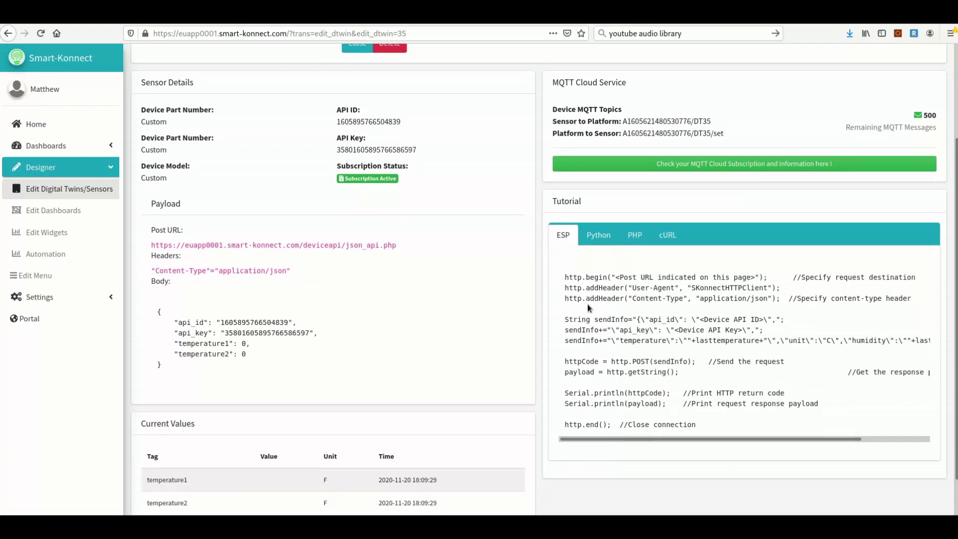
pyautogui.click(607, 239)
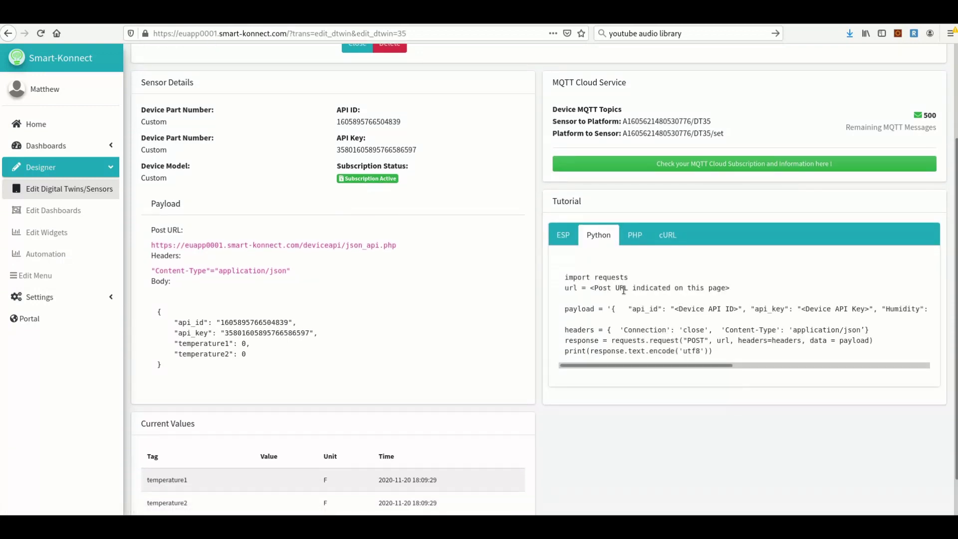
pyautogui.click(635, 235)
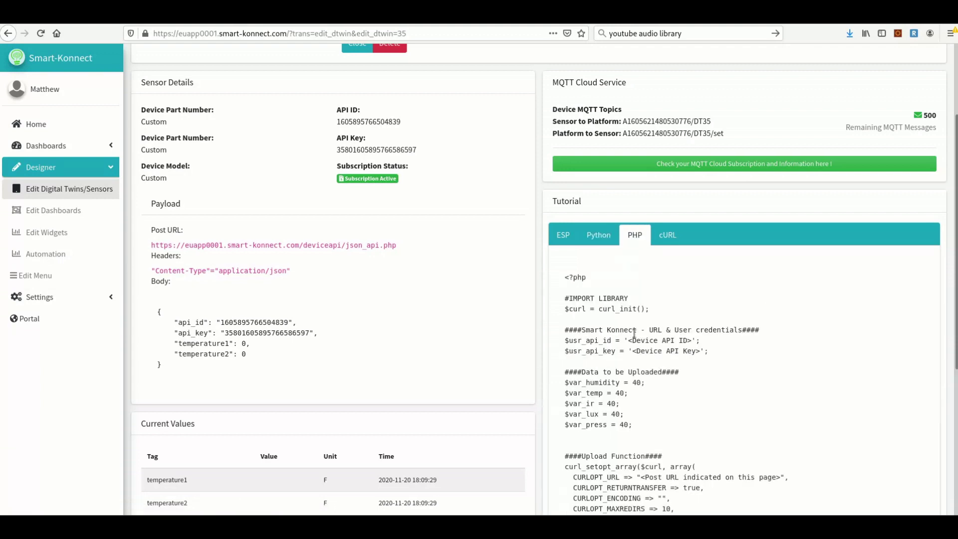
pyautogui.scroll(-3, 634, 335)
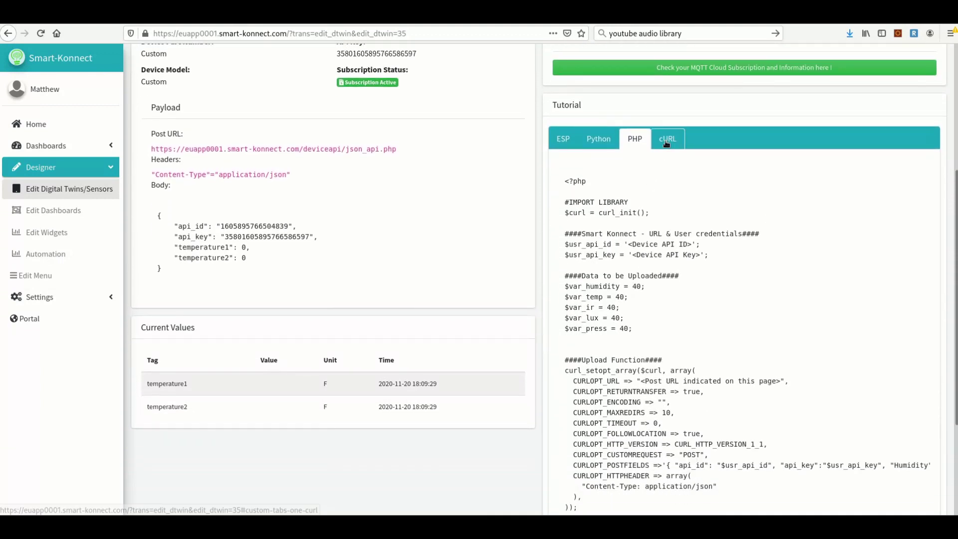
pyautogui.click(666, 141)
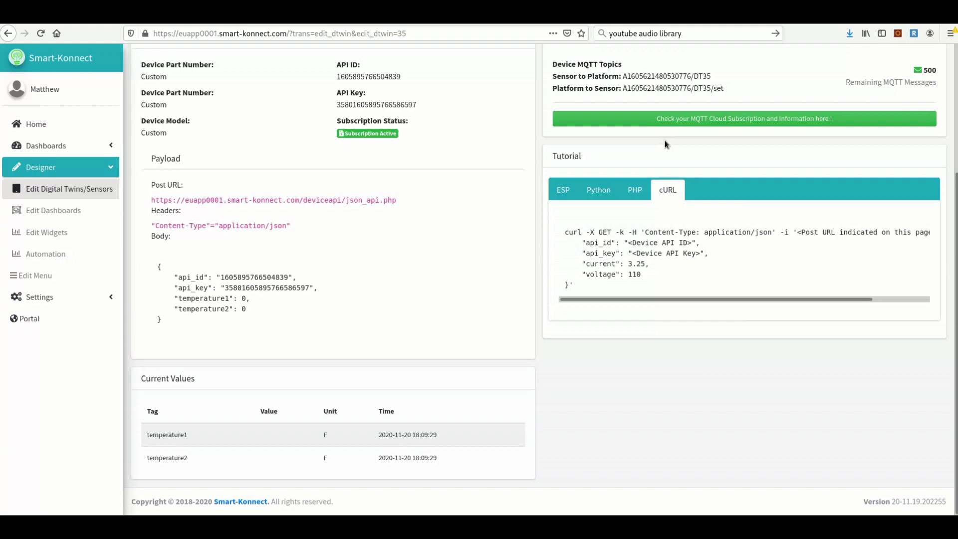
pyautogui.click(562, 192)
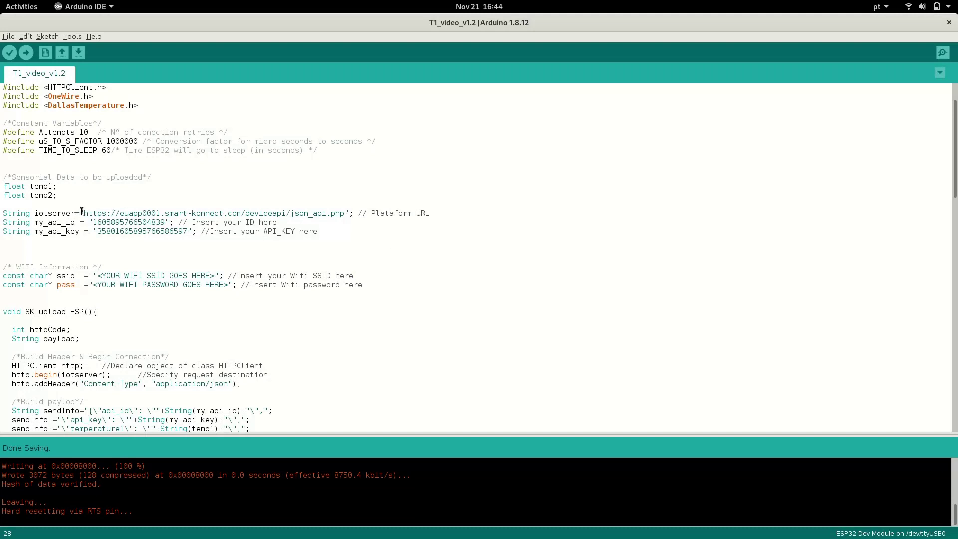
pyautogui.moveTo(83, 212); pyautogui.dragTo(344, 214)
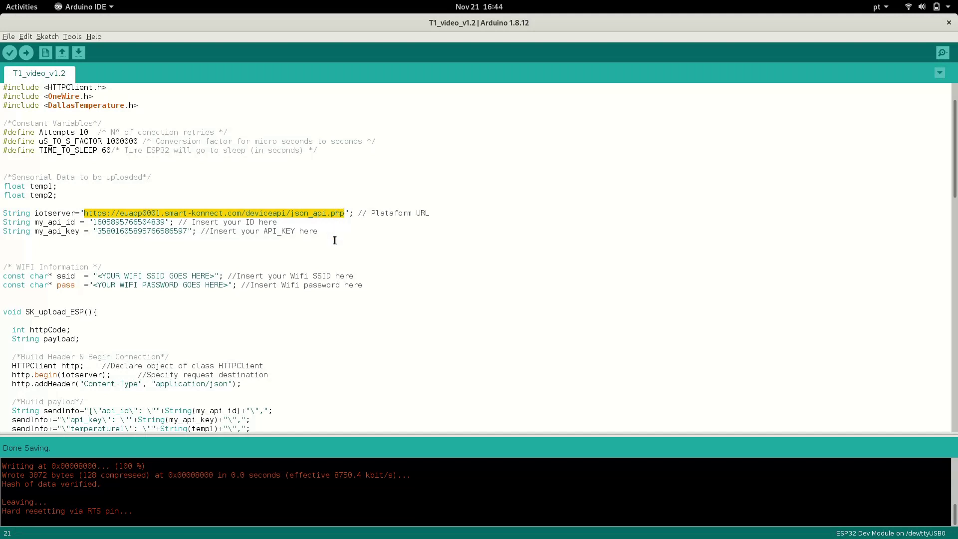
pyautogui.tripleClick(130, 223)
pyautogui.click(129, 222)
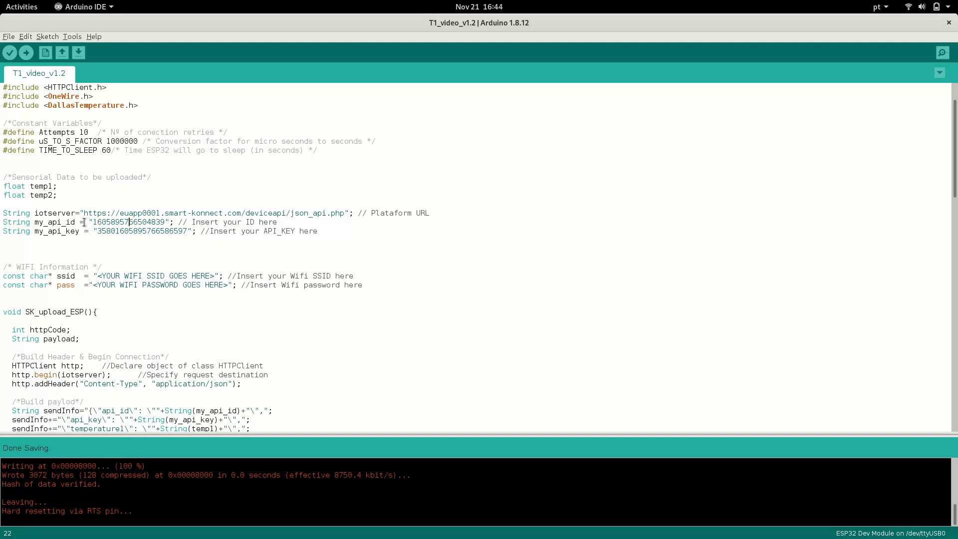
pyautogui.moveTo(92, 223); pyautogui.dragTo(166, 222)
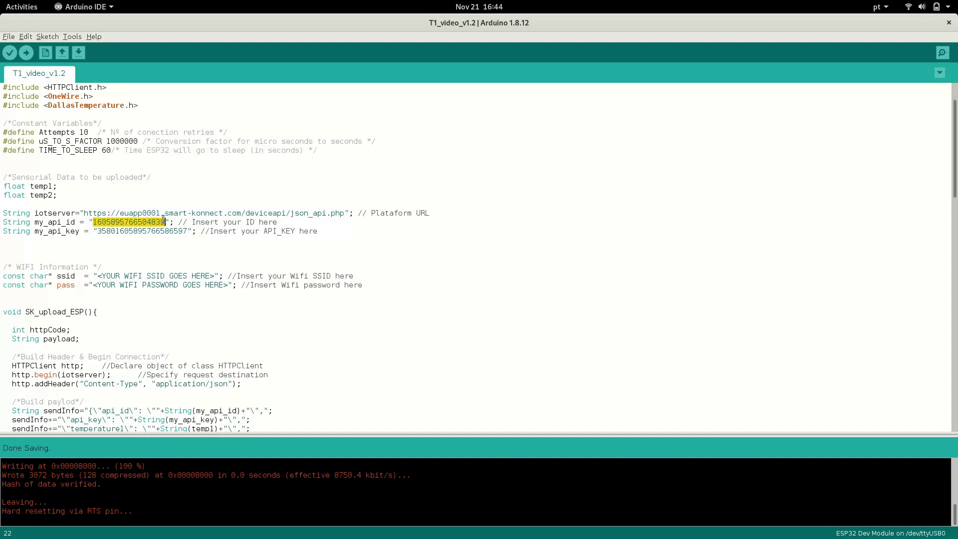
pyautogui.doubleClick(159, 231)
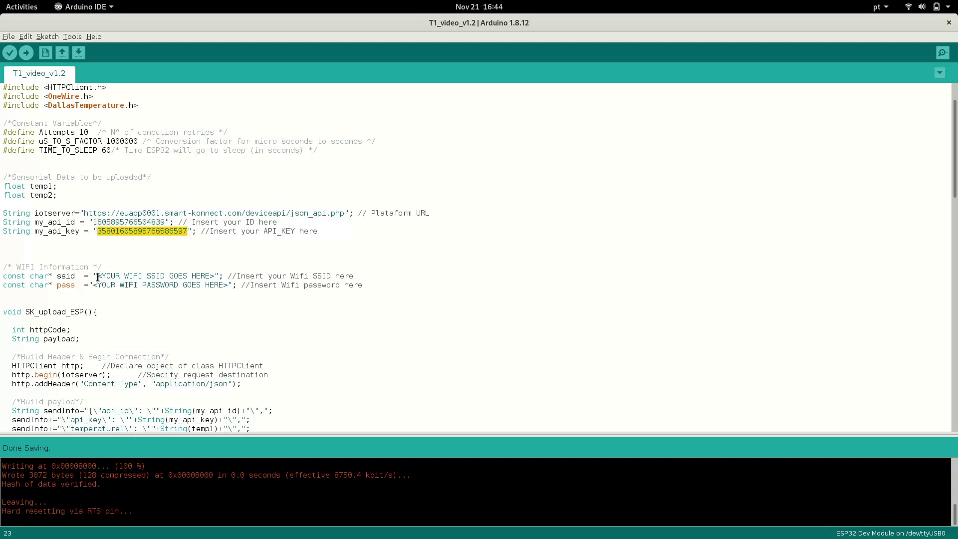
pyautogui.moveTo(98, 278); pyautogui.dragTo(213, 277)
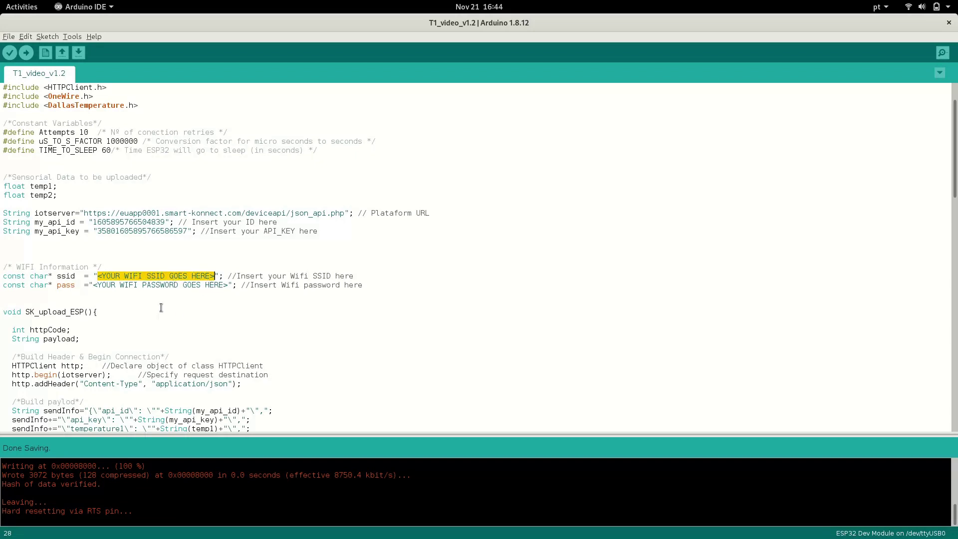
pyautogui.moveTo(93, 285); pyautogui.dragTo(226, 282)
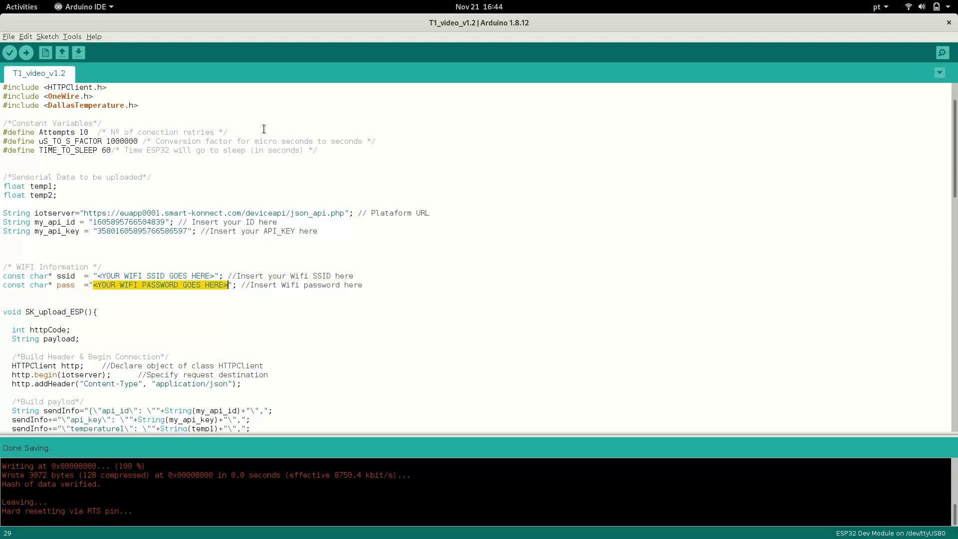
# Step: Compile the T1_video_v1.2 sketch in Arduino IDE
pyautogui.click(10, 53)
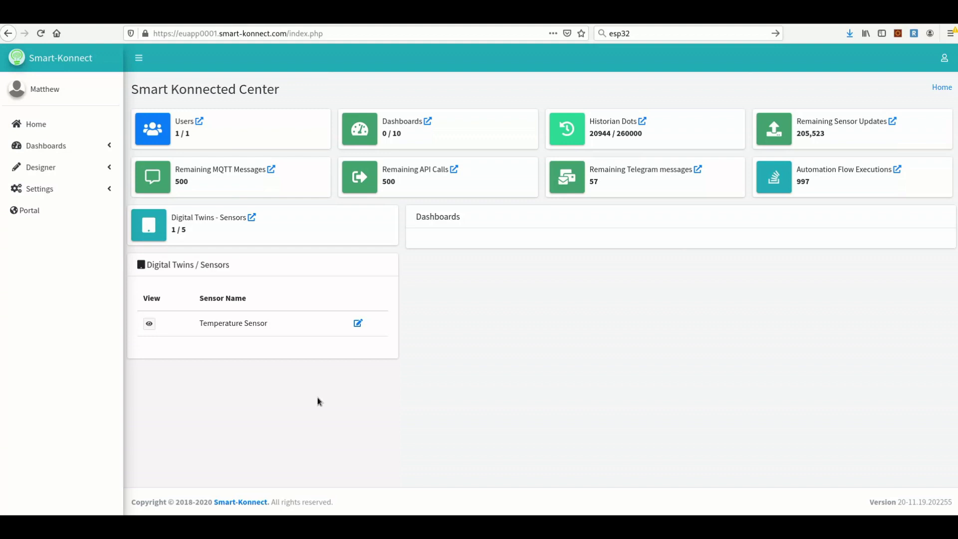
# Step: Display Temperature Sensor's latest readings: temperature1 66.99 F, temperature2 67.21 F
pyautogui.click(149, 324)
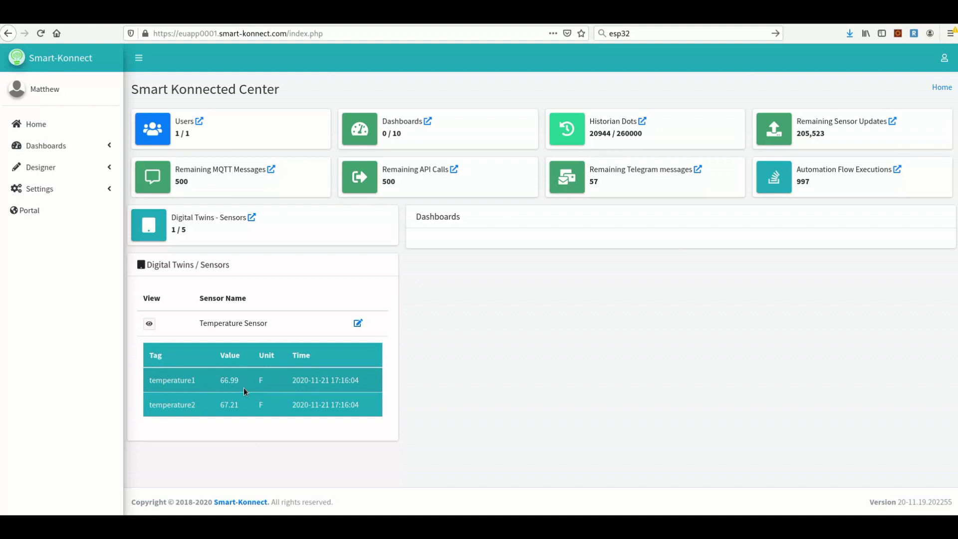
pyautogui.click(109, 171)
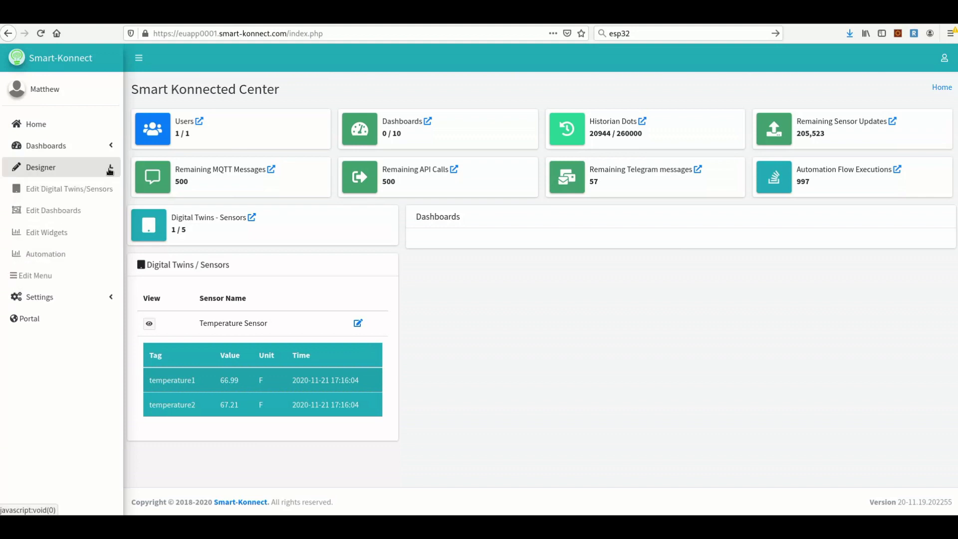
# Step: Go to Edit Widgets and start a new widget to choose its type
pyautogui.click(70, 233)
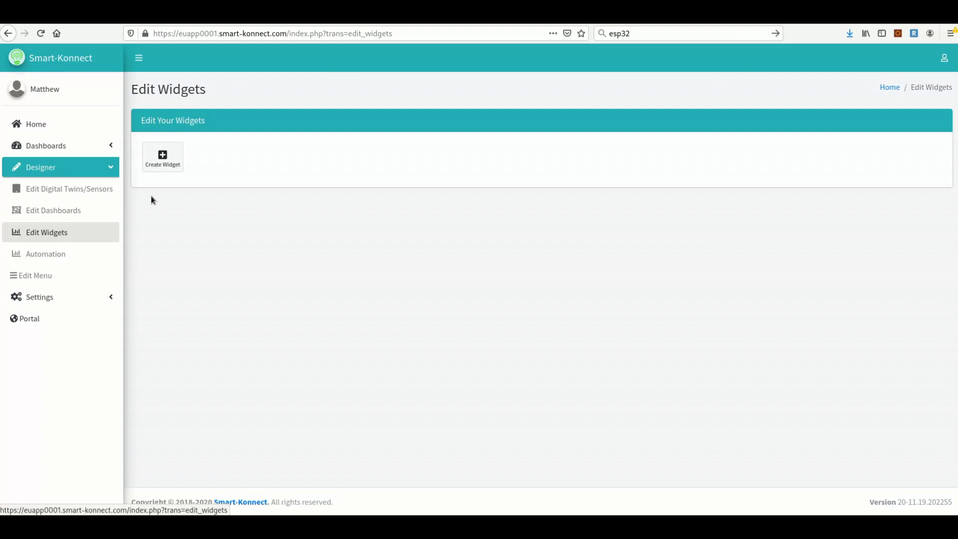
pyautogui.click(160, 166)
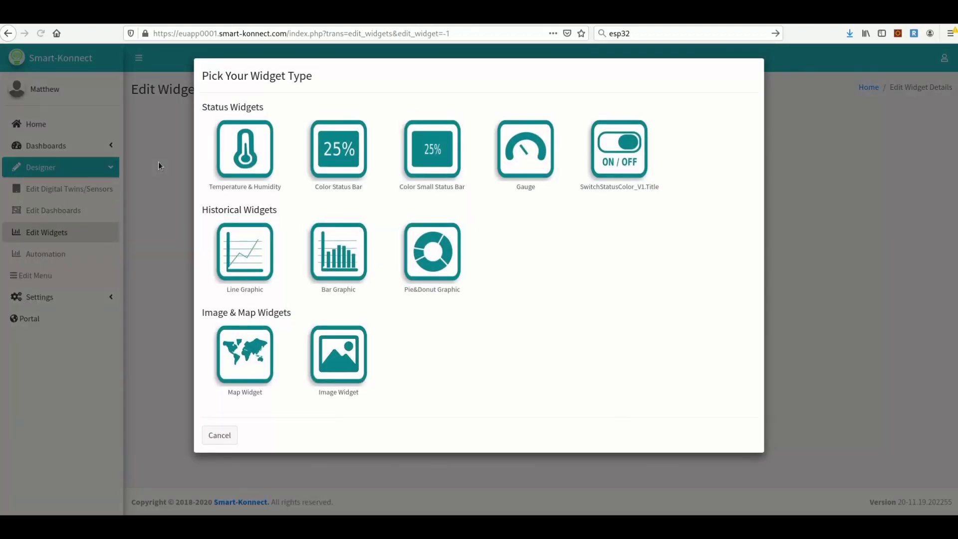
# Step: Make an image widget with tank.png uploaded as its background
pyautogui.click(332, 362)
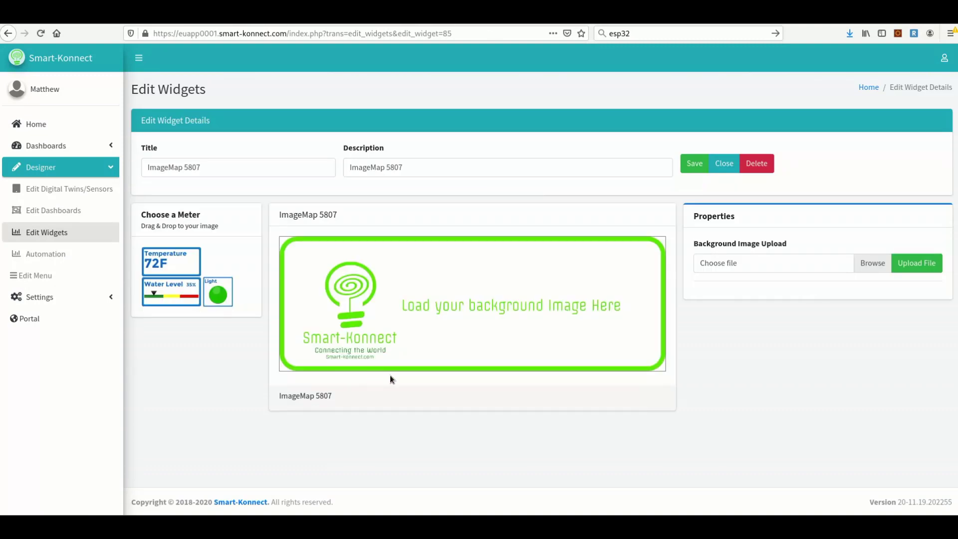
pyautogui.click(873, 266)
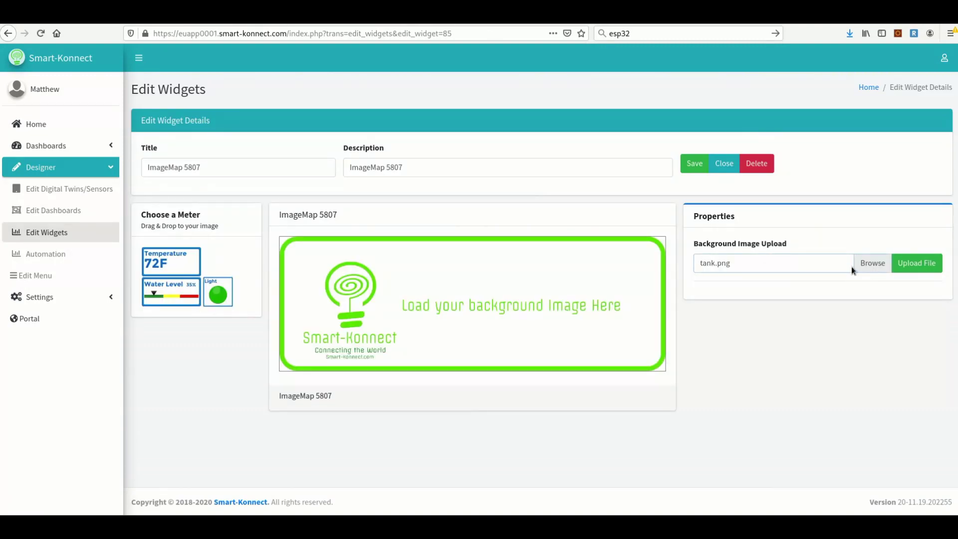
pyautogui.click(927, 266)
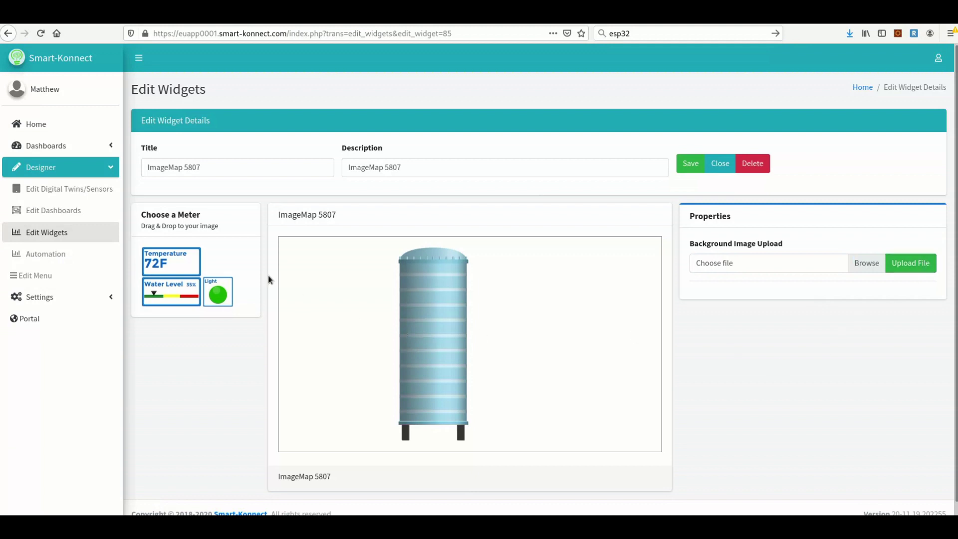
# Step: Place two temperature meters on the tank; link the lower one to temperature1 as 'Bottom Temp'
pyautogui.moveTo(171, 264); pyautogui.dragTo(482, 291)
pyautogui.moveTo(192, 266); pyautogui.dragTo(482, 392)
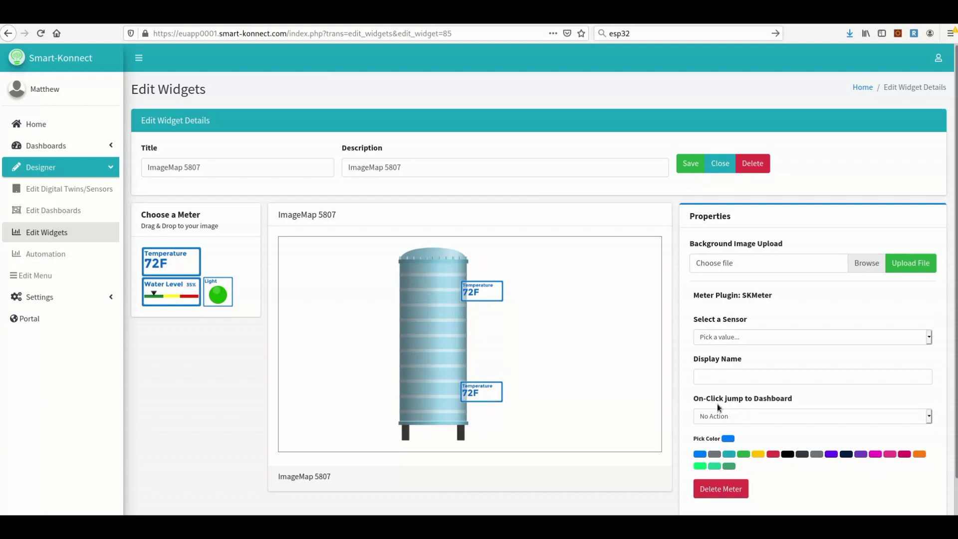
pyautogui.click(757, 337)
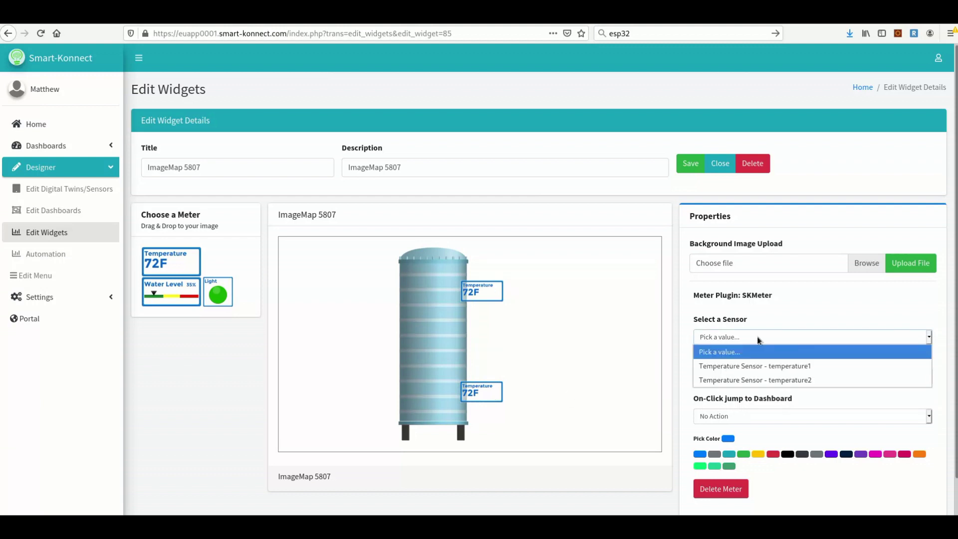
pyautogui.click(751, 366)
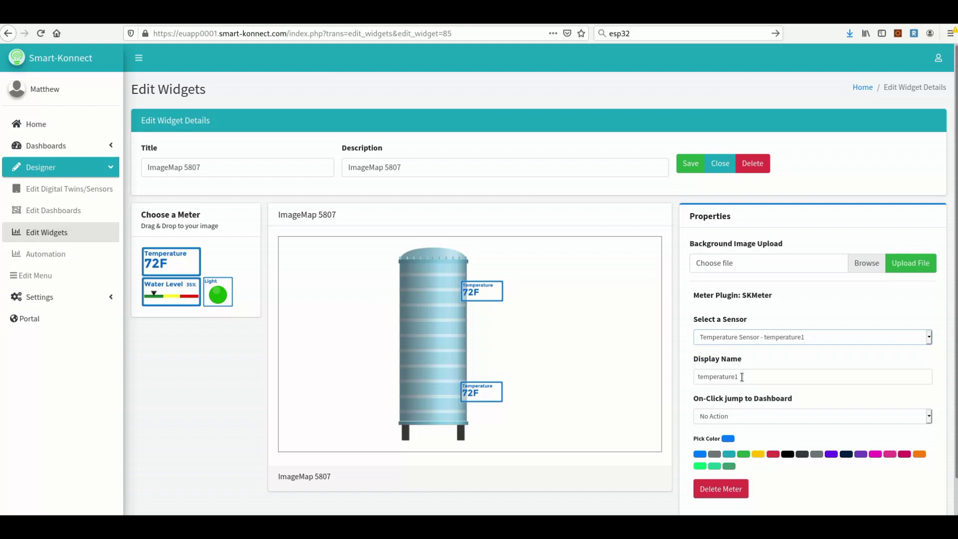
pyautogui.doubleClick(742, 378)
pyautogui.write('Bo')
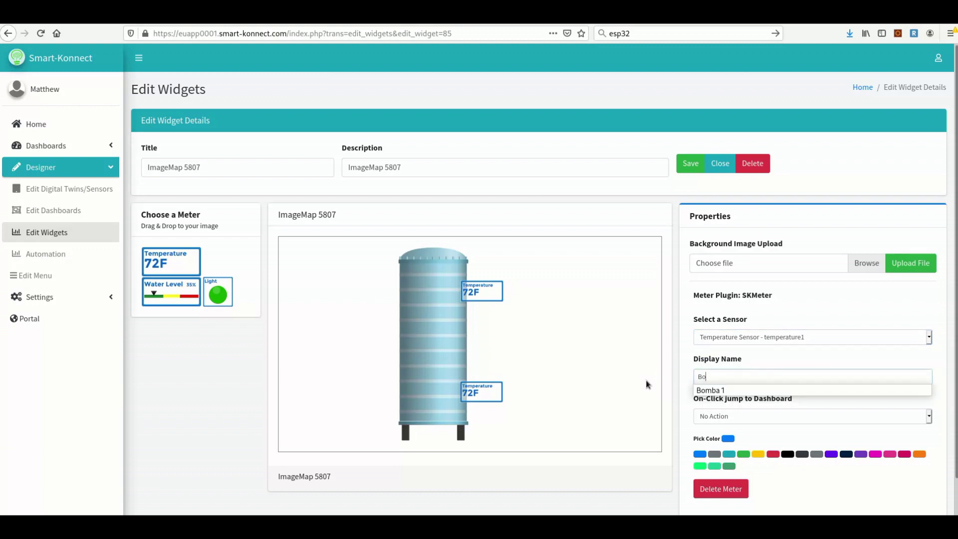
pyautogui.write('ttom T')
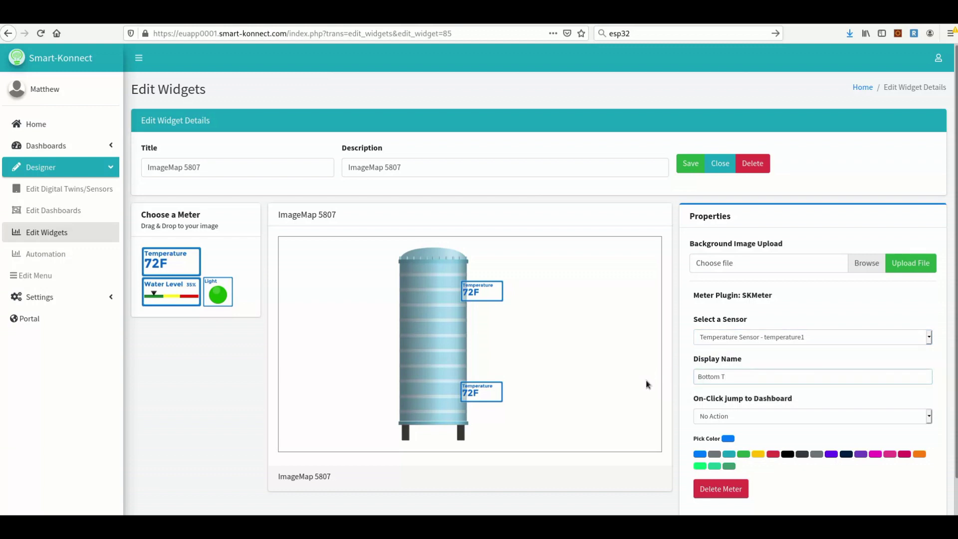
pyautogui.write('emp')
# Step: Link the upper meter to temperature2 as 'Upper Temp' and save the widget
pyautogui.click(490, 294)
pyautogui.click(737, 337)
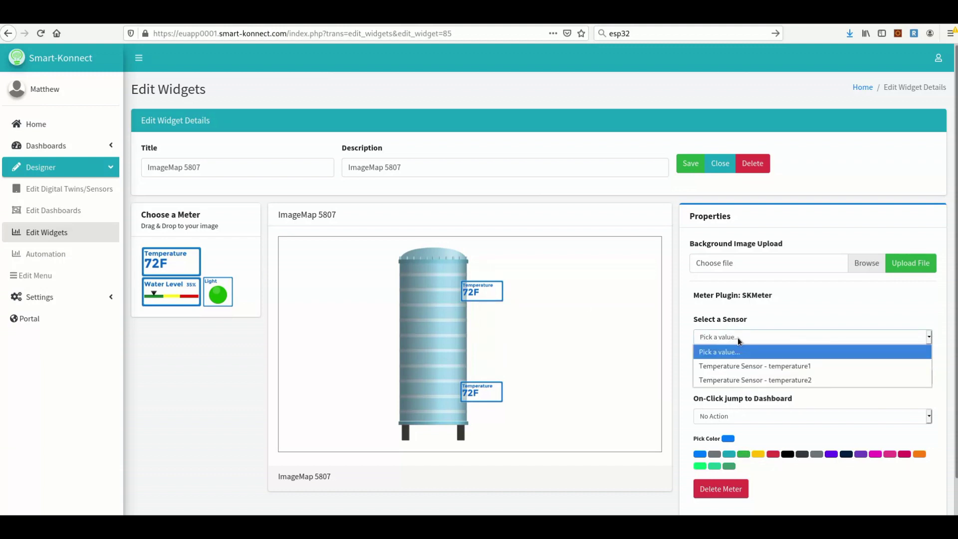
pyautogui.click(738, 379)
pyautogui.moveTo(760, 377); pyautogui.dragTo(646, 375)
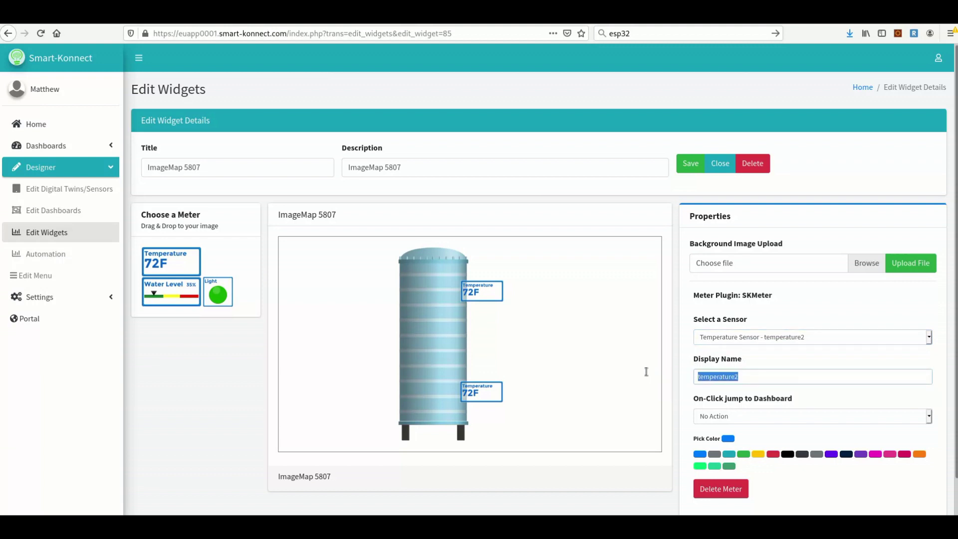
pyautogui.write('U')
pyautogui.press('Down')
pyautogui.press('Return')
pyautogui.click(691, 165)
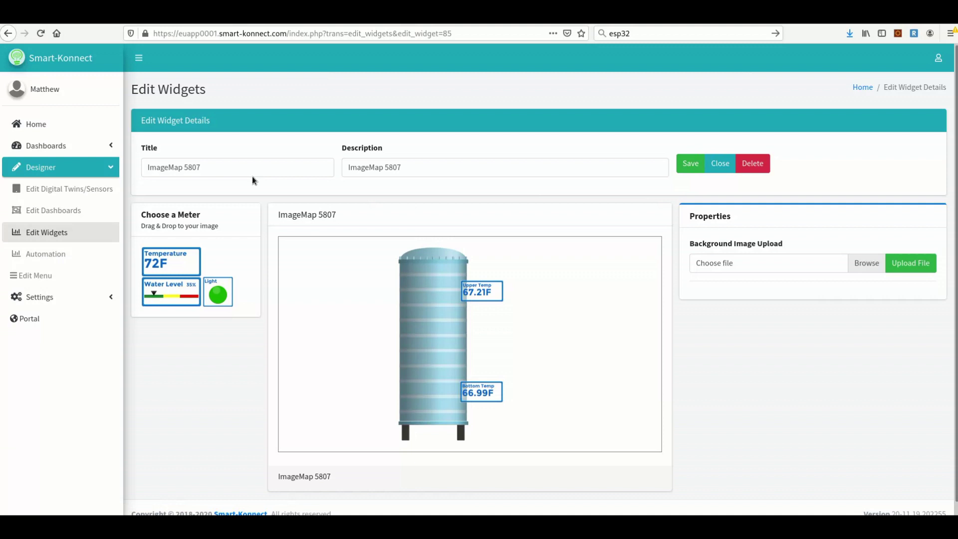
# Step: Retitle the widget 'Beer Brewing Tank', describe it as 'Temperature Alarms', and save
pyautogui.tripleClick(212, 165)
pyautogui.write('Beer')
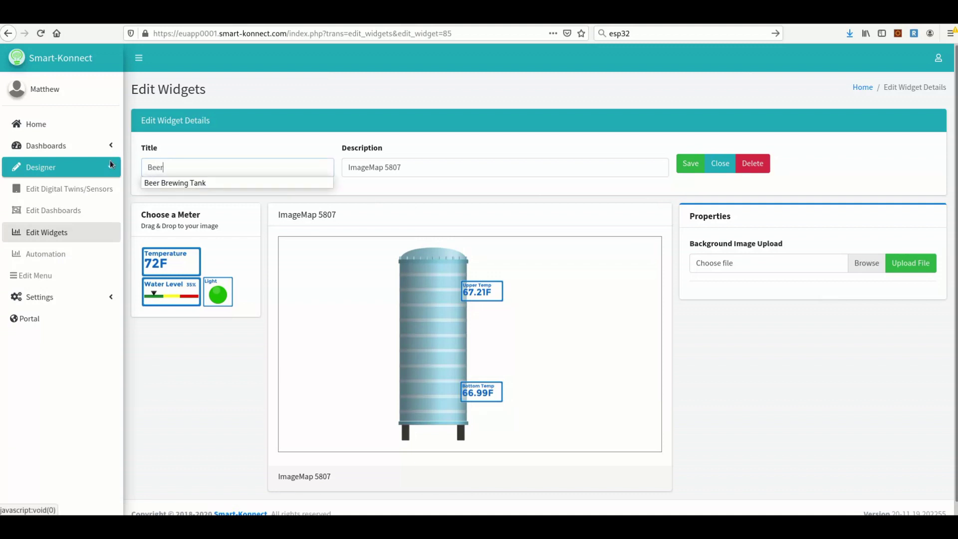
pyautogui.press('Down')
pyautogui.press('Return')
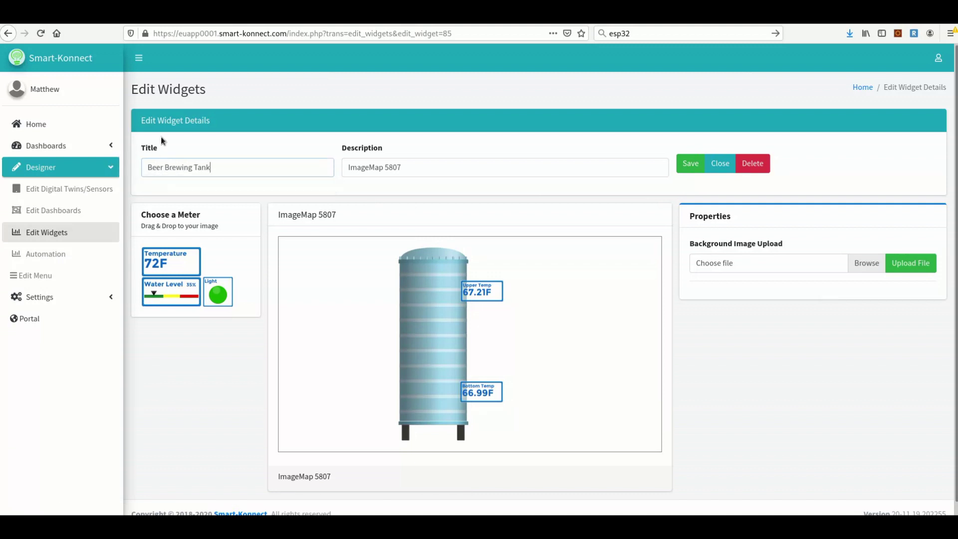
pyautogui.tripleClick(411, 165)
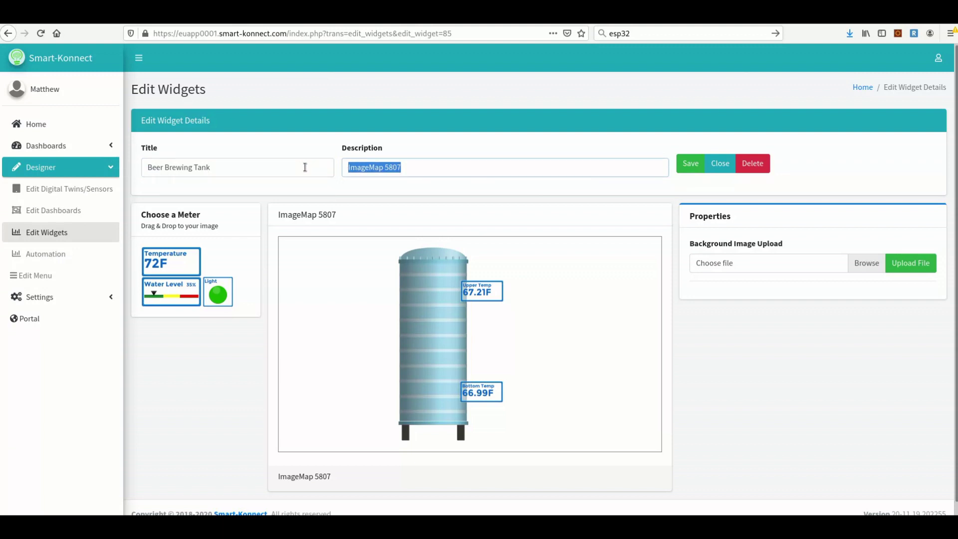
pyautogui.write('Tan')
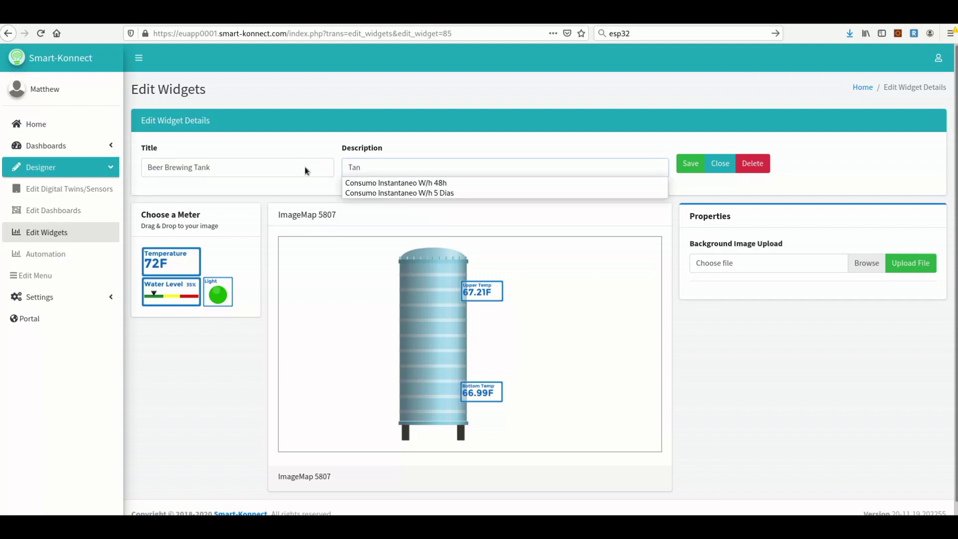
pyautogui.press('BackSpace')
pyautogui.press('BackSpace')
pyautogui.write('emp')
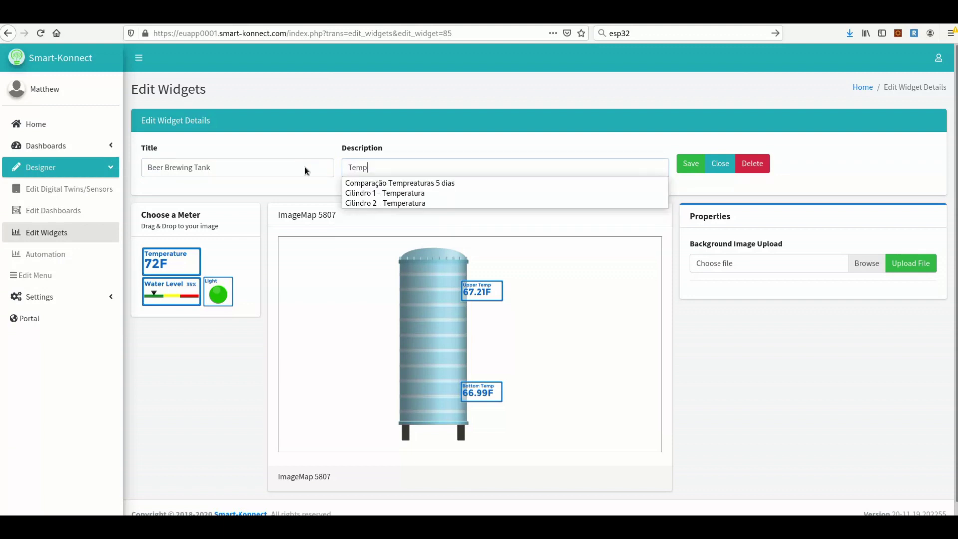
pyautogui.write('erat')
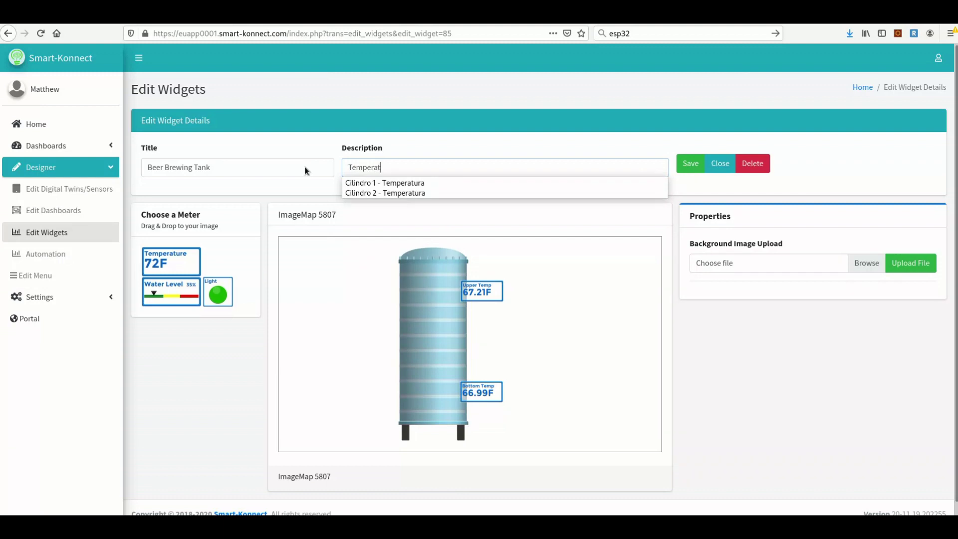
pyautogui.write('ure Ala')
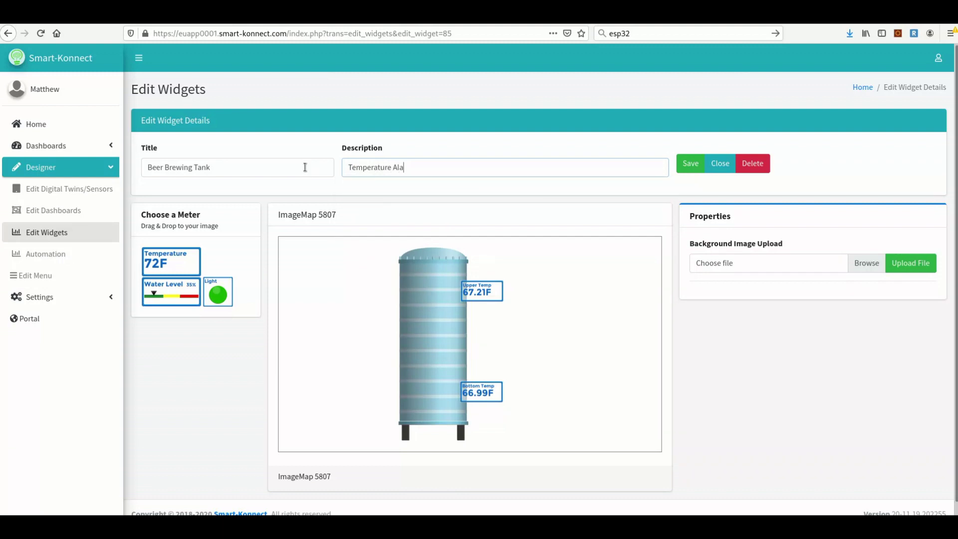
pyautogui.write('rms')
pyautogui.click(694, 164)
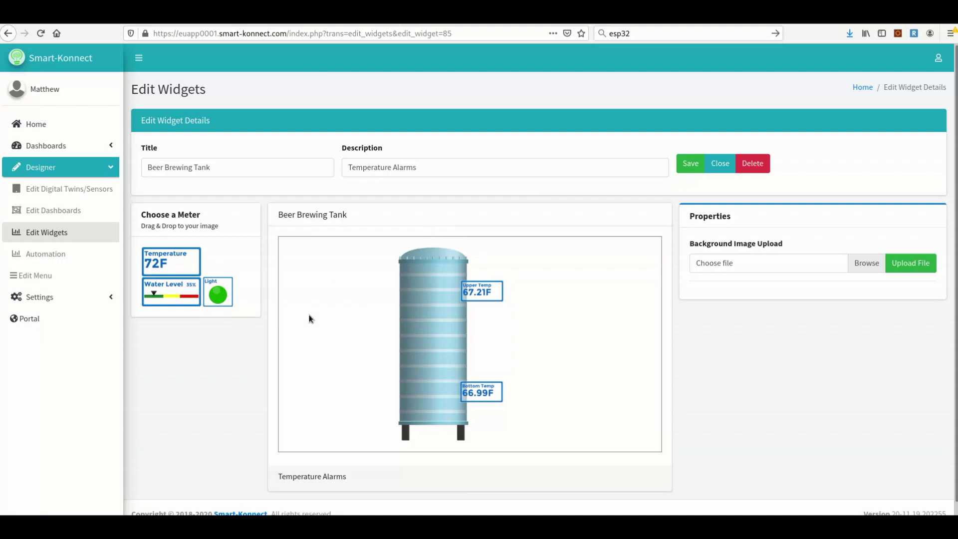
# Step: From Edit Dashboards, create a new dashboard with 'Overview' as both title and description
pyautogui.click(77, 212)
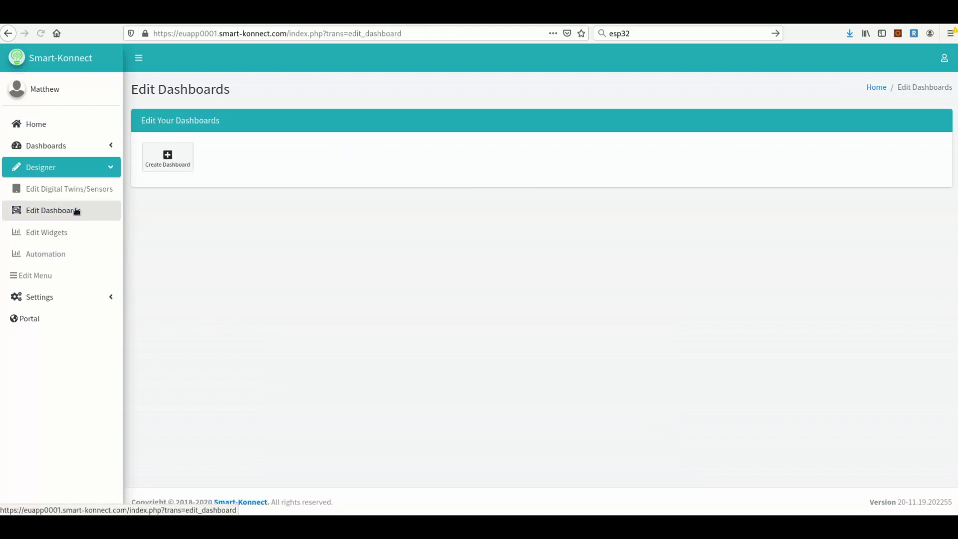
pyautogui.click(174, 157)
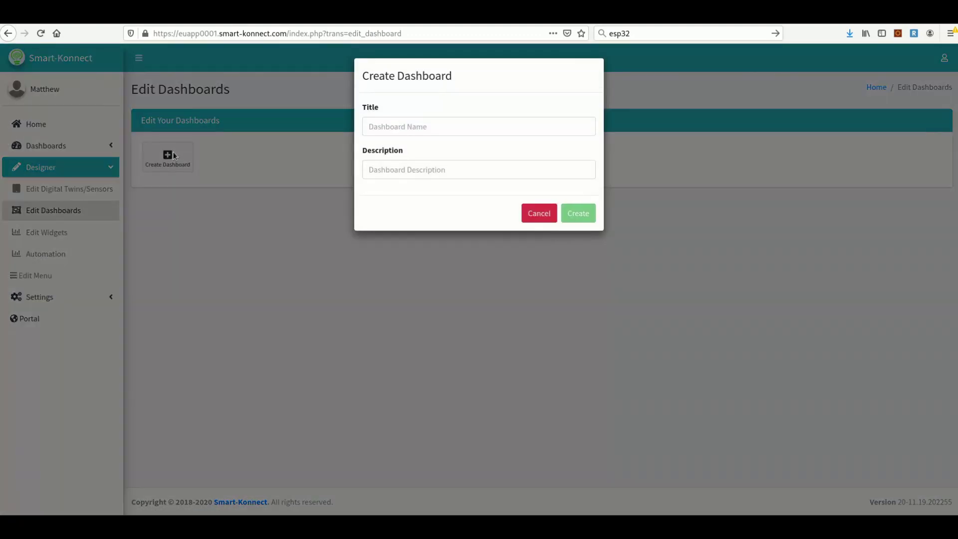
pyautogui.click(396, 130)
pyautogui.write('O')
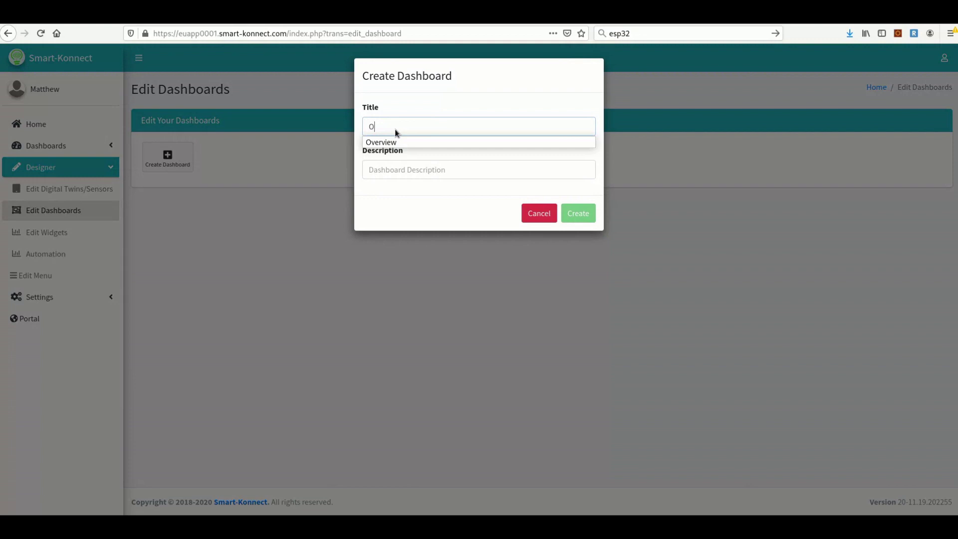
pyautogui.press('Down')
pyautogui.press('Return')
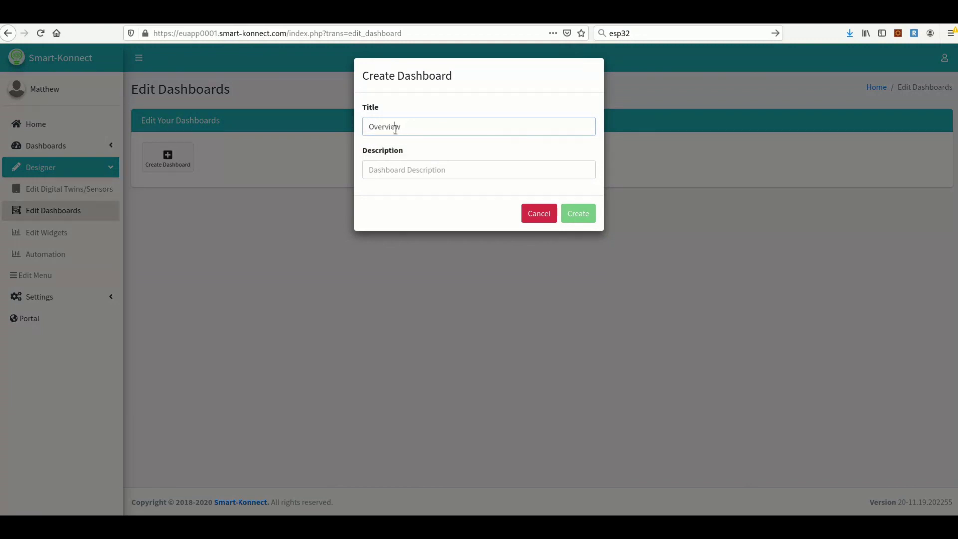
pyautogui.doubleClick(395, 128)
pyautogui.hotkey('ctrl', 'c')
pyautogui.click(391, 168)
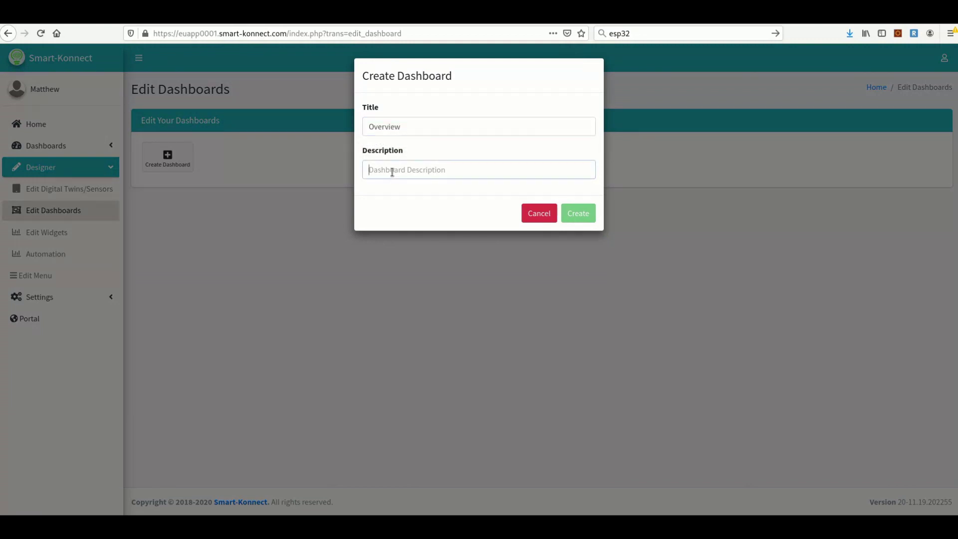
pyautogui.hotkey('ctrl', 'v')
pyautogui.click(441, 222)
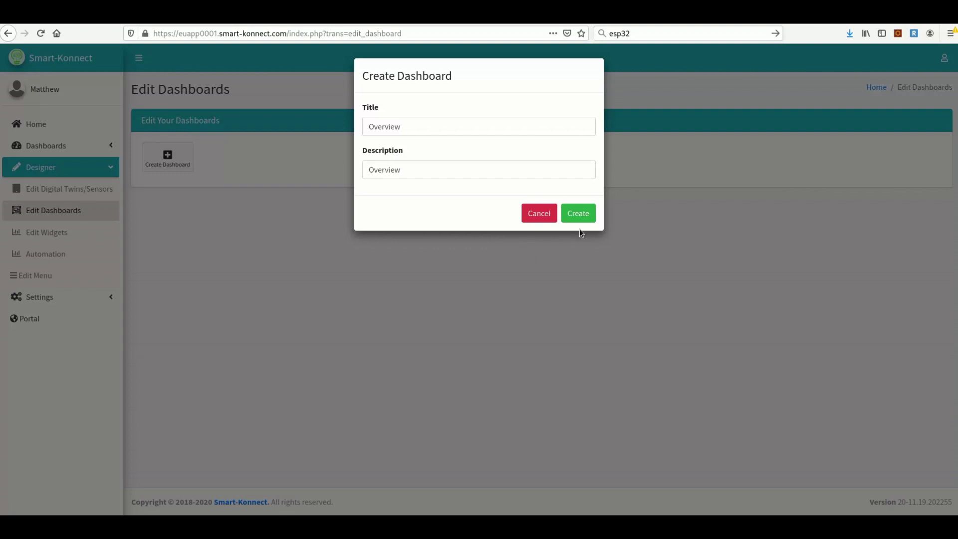
pyautogui.click(580, 216)
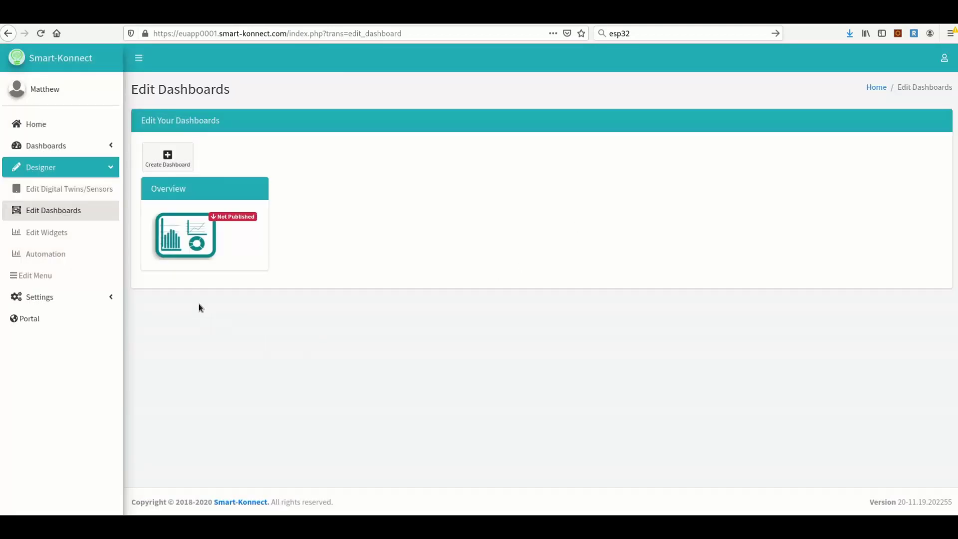
# Step: Give the Overview dashboard a Full Page layout holding the Beer Brewing Tank widget, and save
pyautogui.click(181, 243)
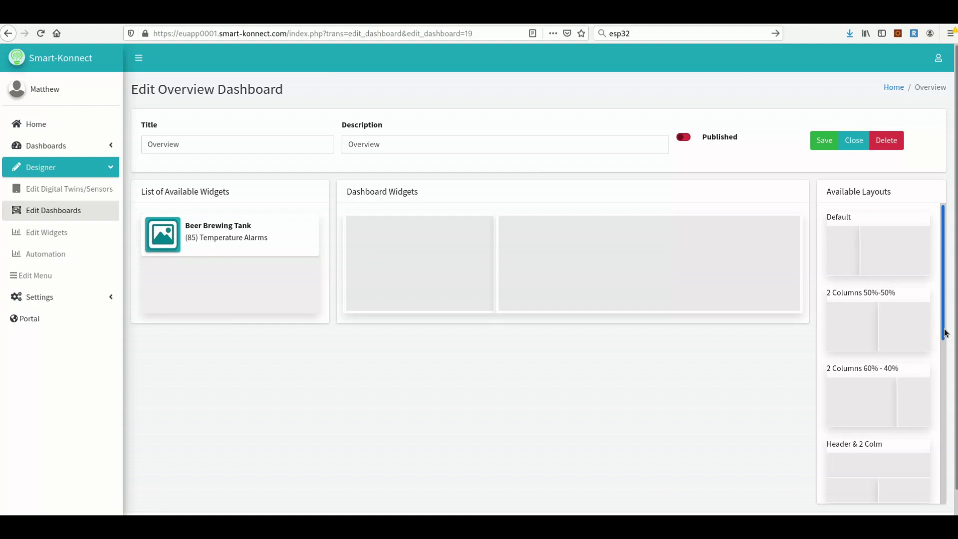
pyautogui.scroll(-3, 946, 333)
pyautogui.click(881, 404)
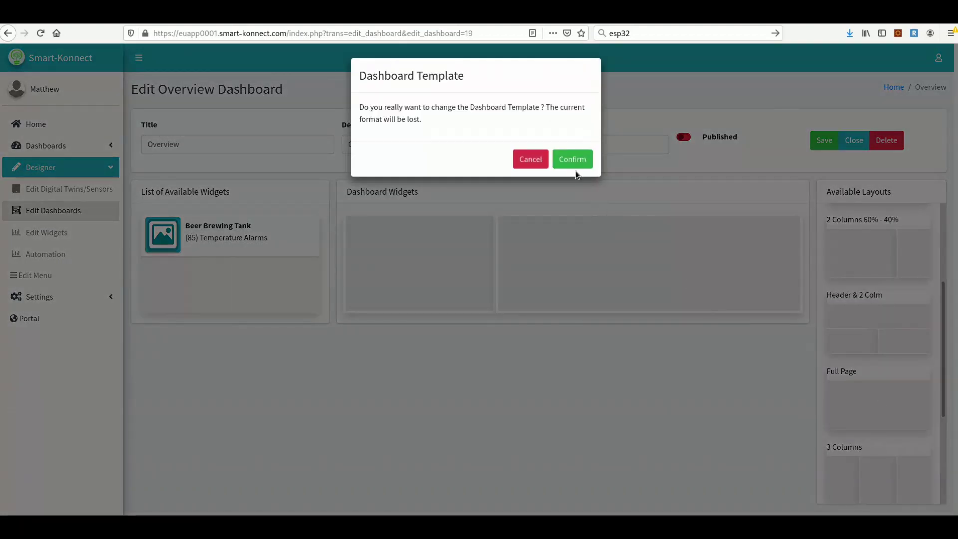
pyautogui.click(573, 163)
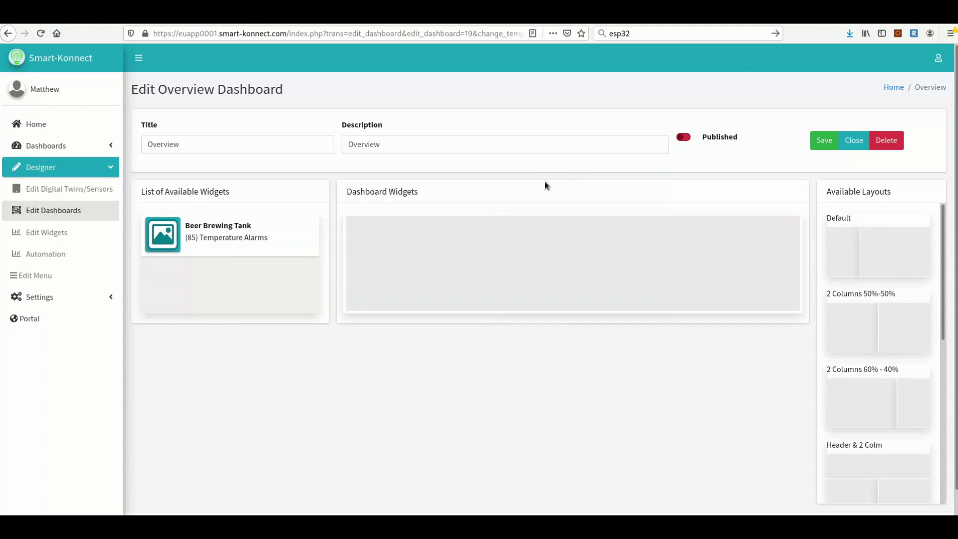
pyautogui.moveTo(268, 238); pyautogui.dragTo(530, 271)
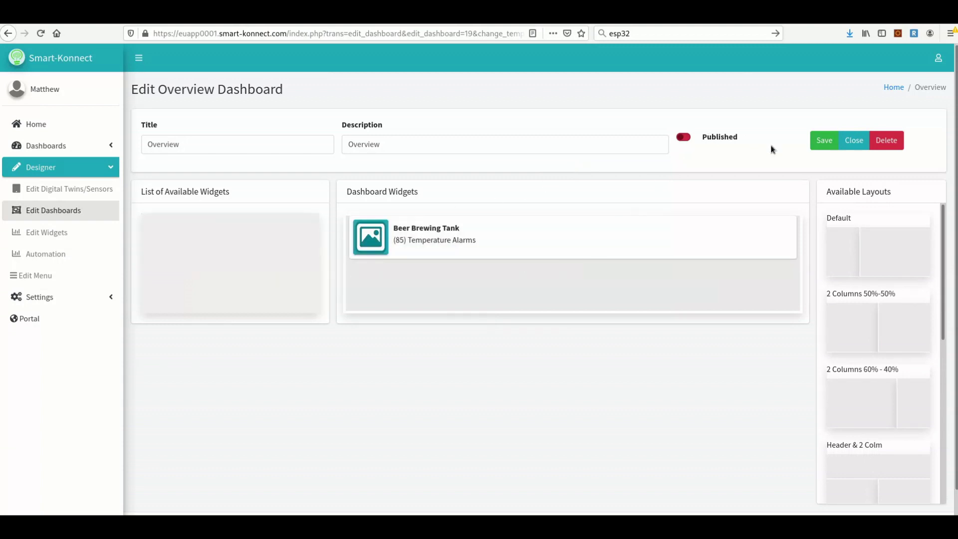
pyautogui.click(824, 142)
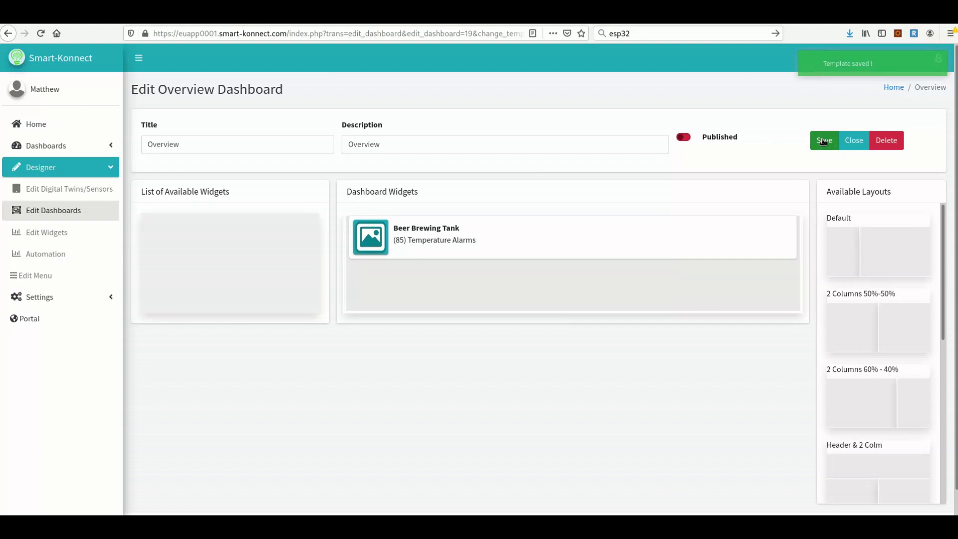
# Step: Publish and save the Overview dashboard, then return to the home page
pyautogui.click(684, 137)
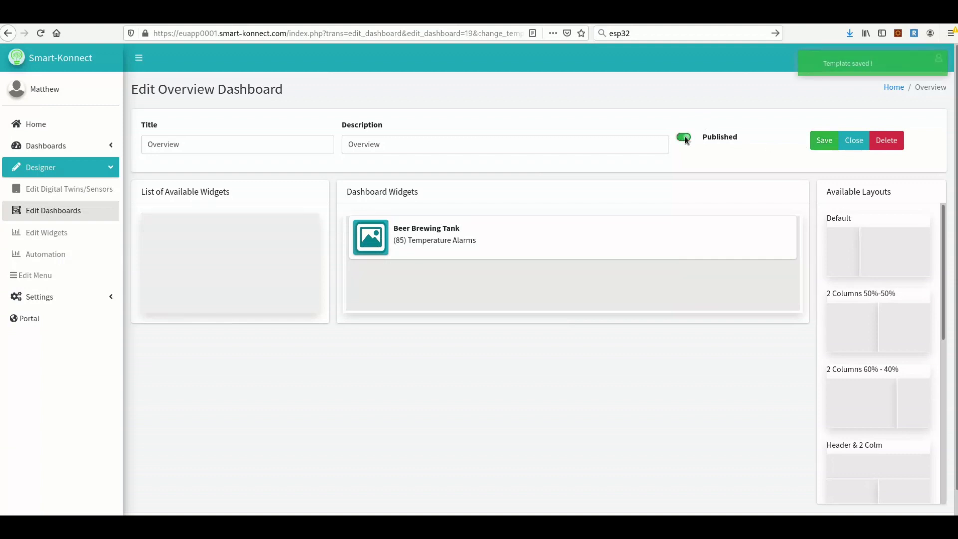
pyautogui.click(823, 142)
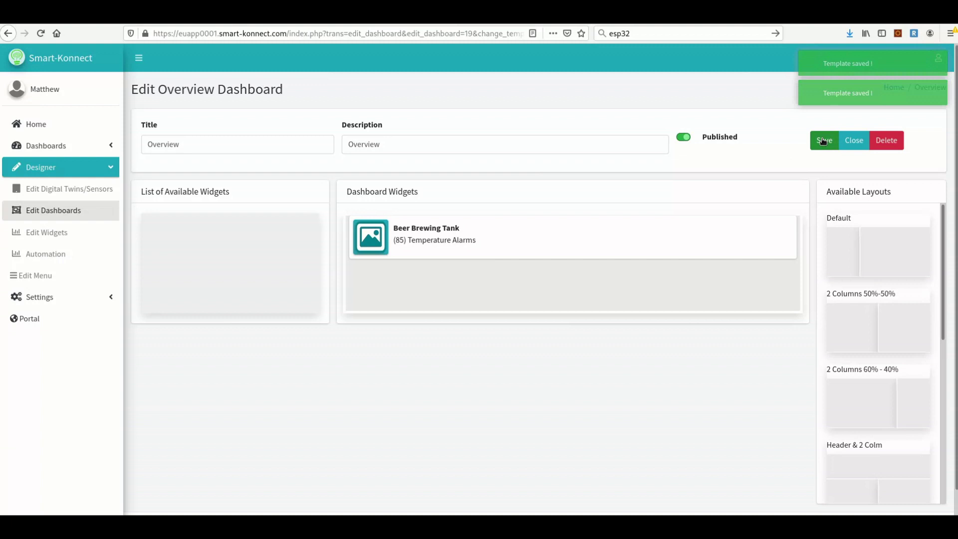
pyautogui.click(79, 127)
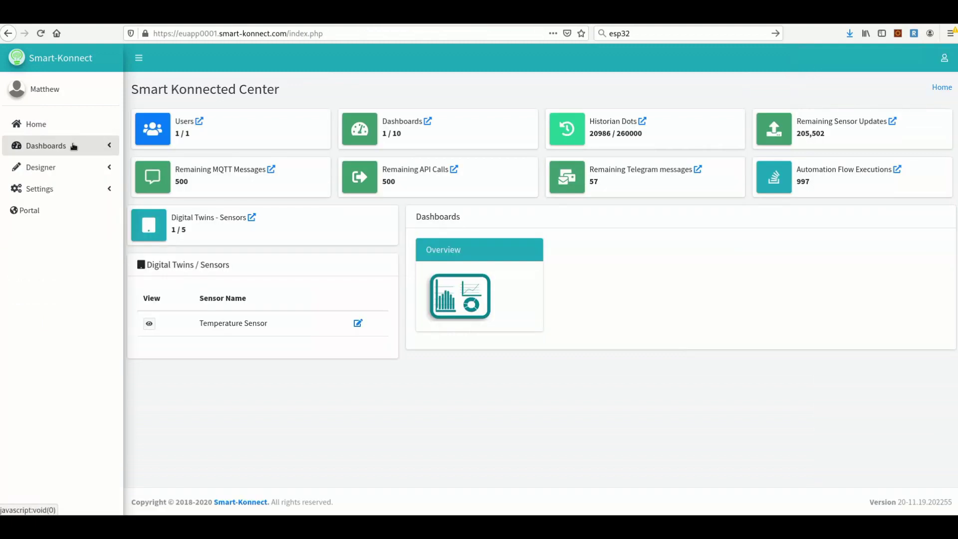
# Step: View the Overview dashboard's live tank temperatures, then go to Designer > Edit Widgets
pyautogui.click(73, 145)
pyautogui.click(59, 168)
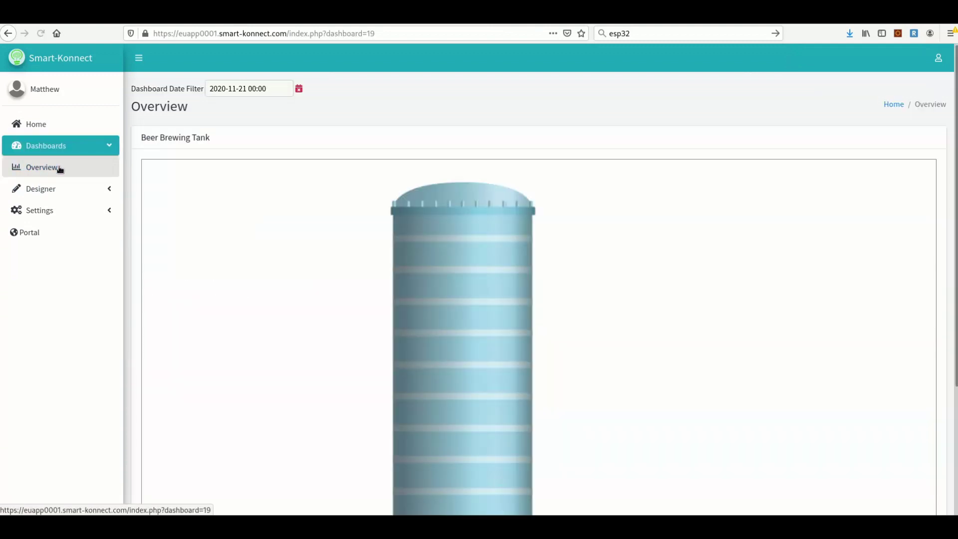
pyautogui.scroll(-2, 235, 248)
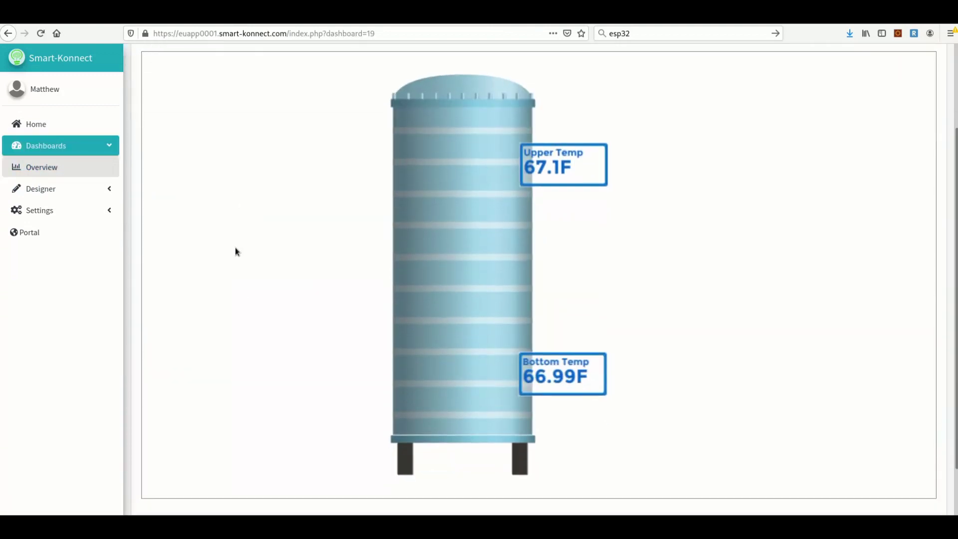
pyautogui.scroll(1, 236, 248)
pyautogui.scroll(-1, 235, 248)
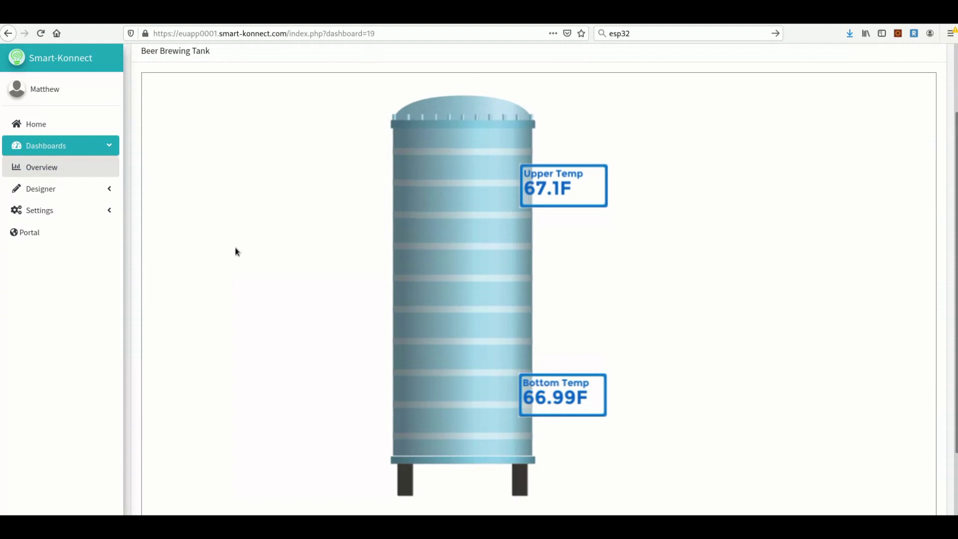
pyautogui.scroll(1, 236, 251)
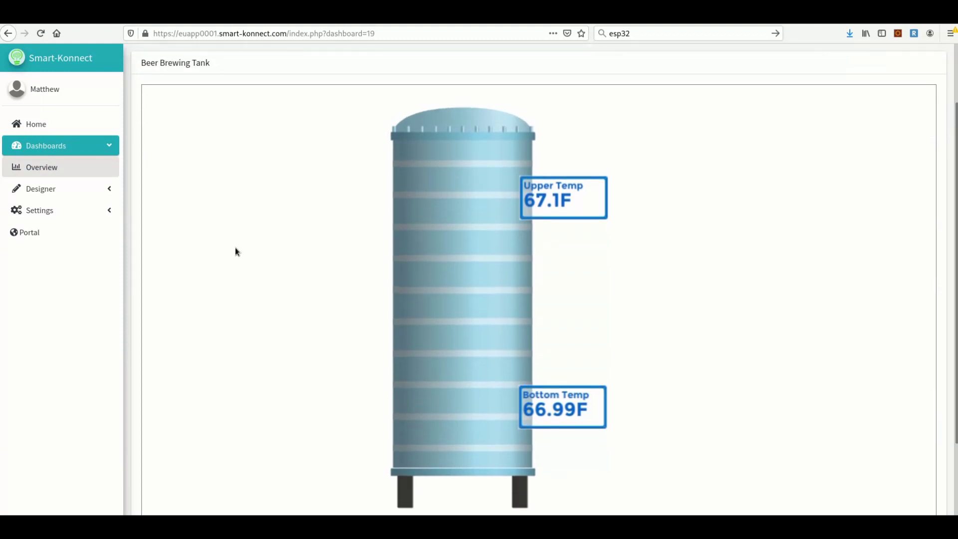
pyautogui.click(102, 192)
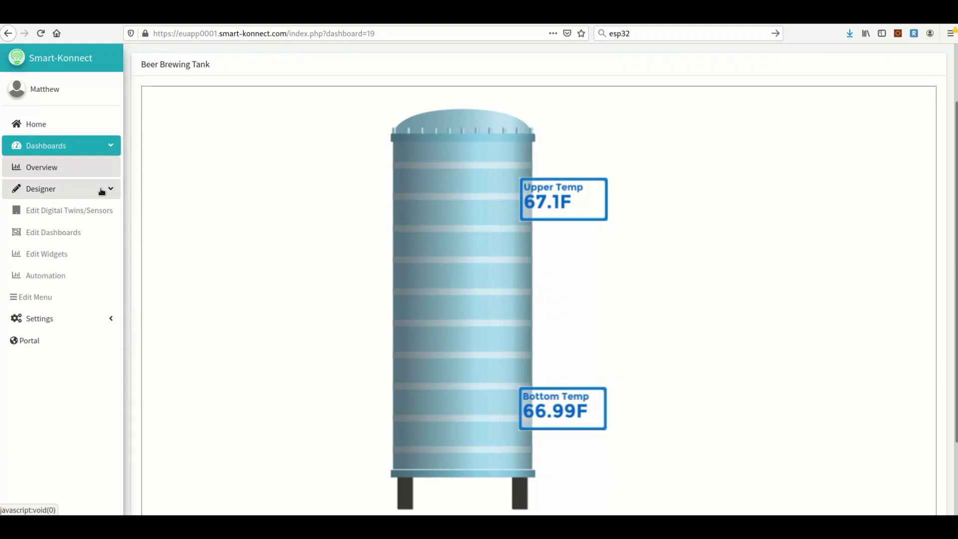
pyautogui.click(73, 254)
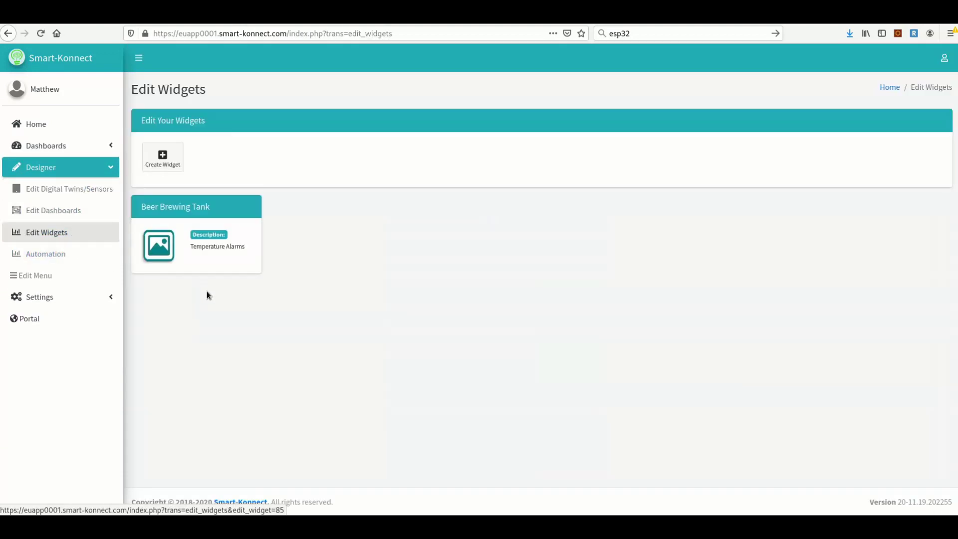
# Step: Create a Line Graphic widget from the temperature1 and temperature2 data source fields
pyautogui.click(167, 162)
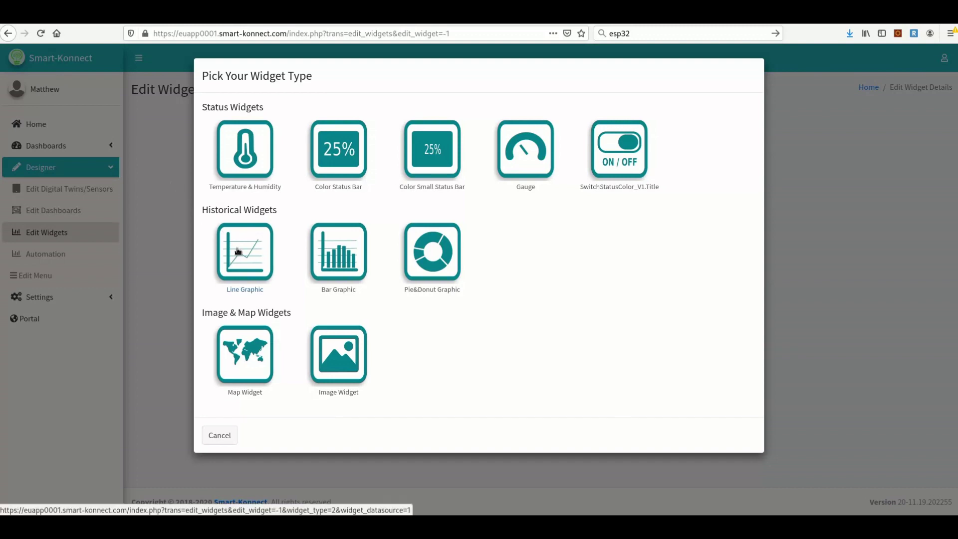
pyautogui.click(255, 257)
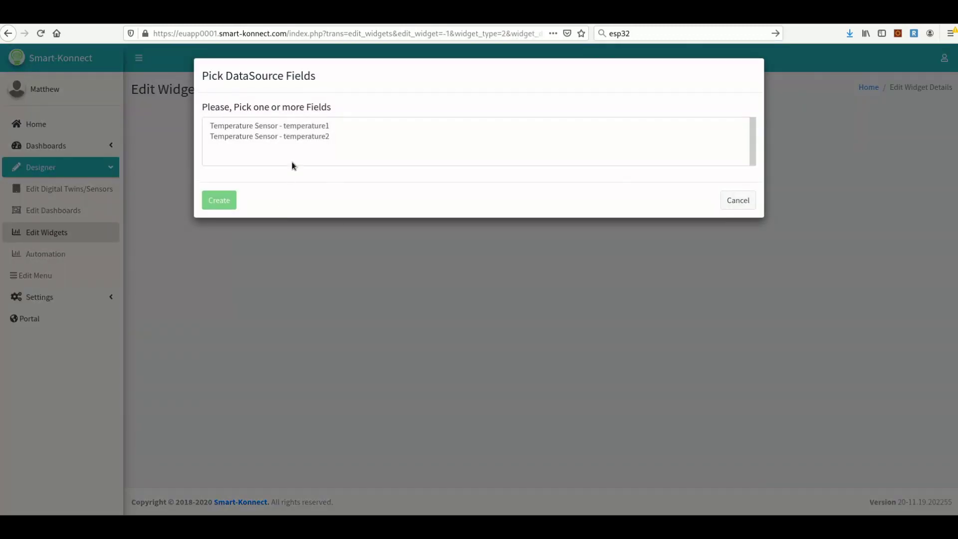
pyautogui.click(294, 127)
pyautogui.hotkey('shift', 'Down')
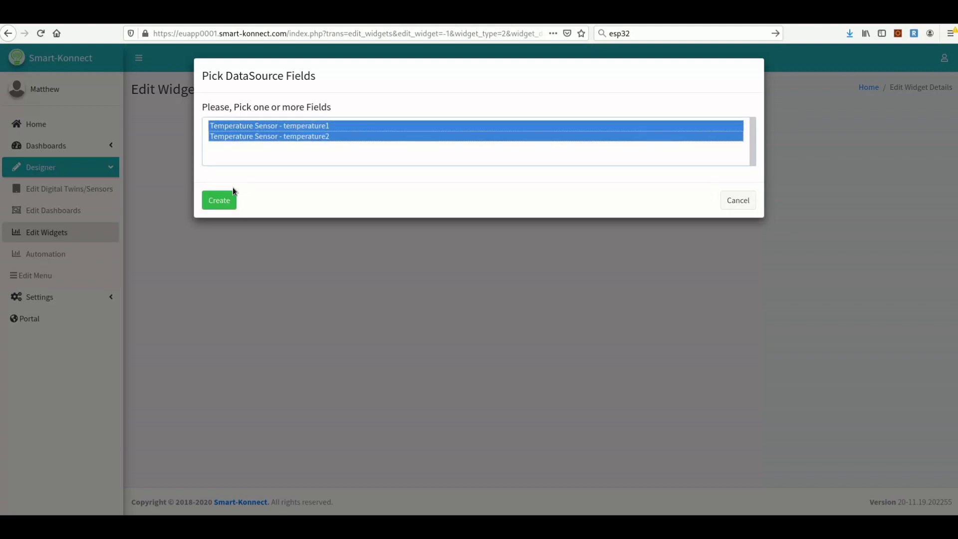
pyautogui.click(226, 203)
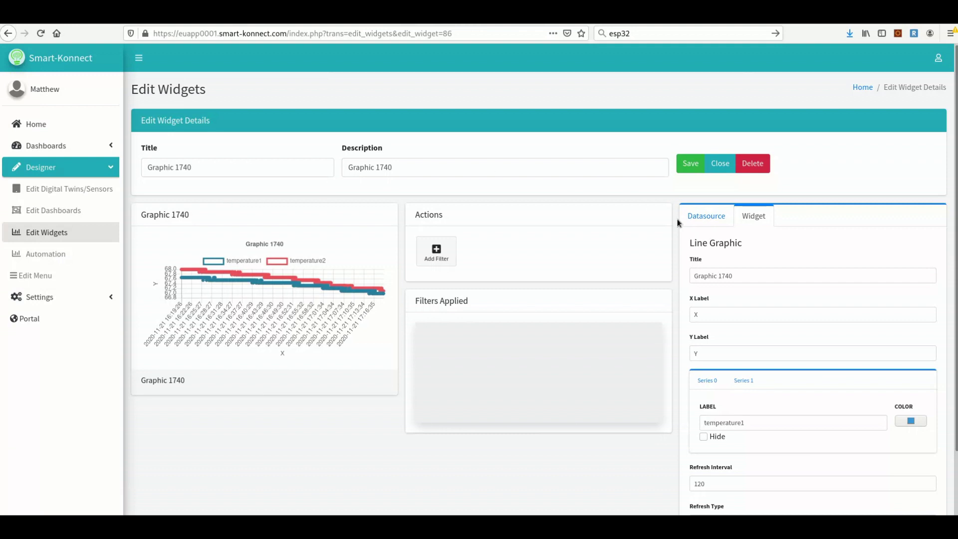
# Step: Set Graphic 1740's data period to Last Minutes with a quantity of 1440, and save
pyautogui.click(709, 217)
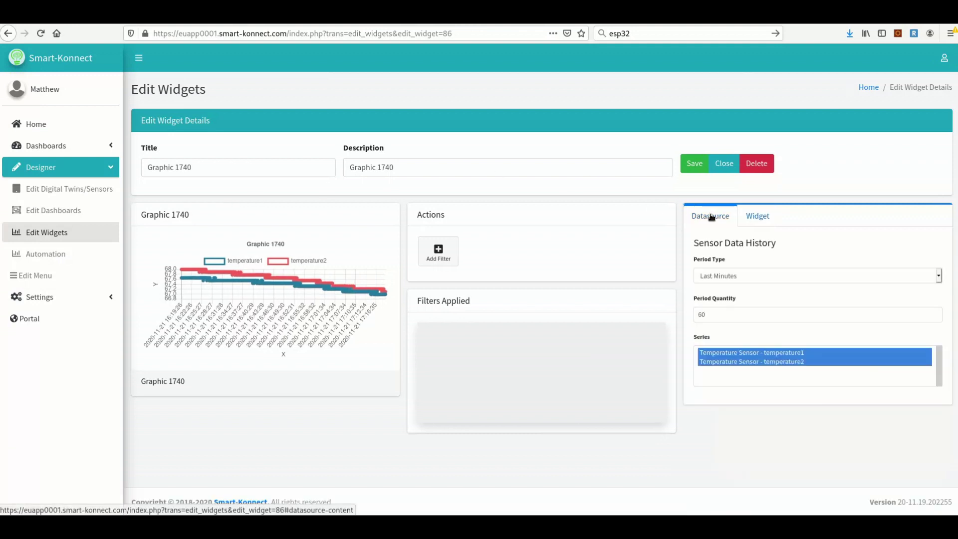
pyautogui.click(722, 278)
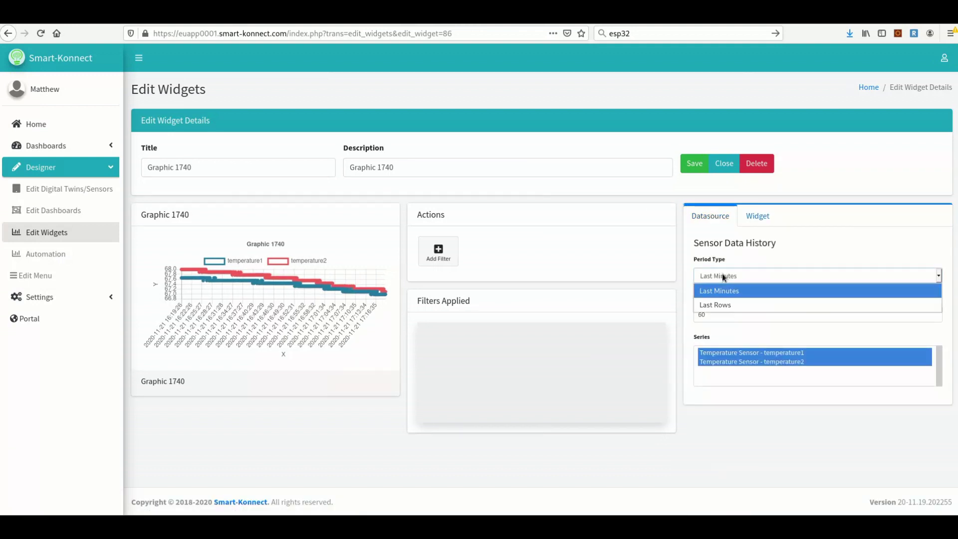
pyautogui.click(722, 274)
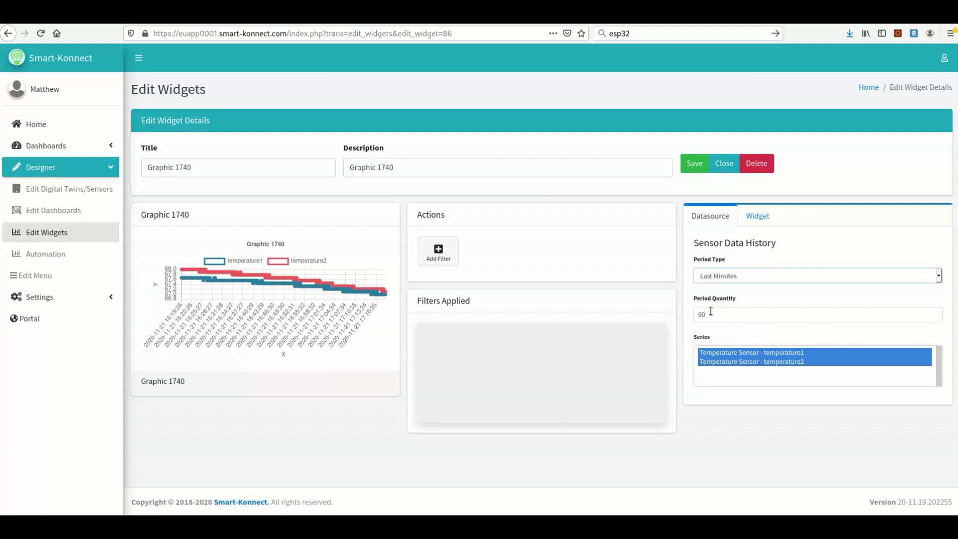
pyautogui.moveTo(711, 312); pyautogui.dragTo(688, 313)
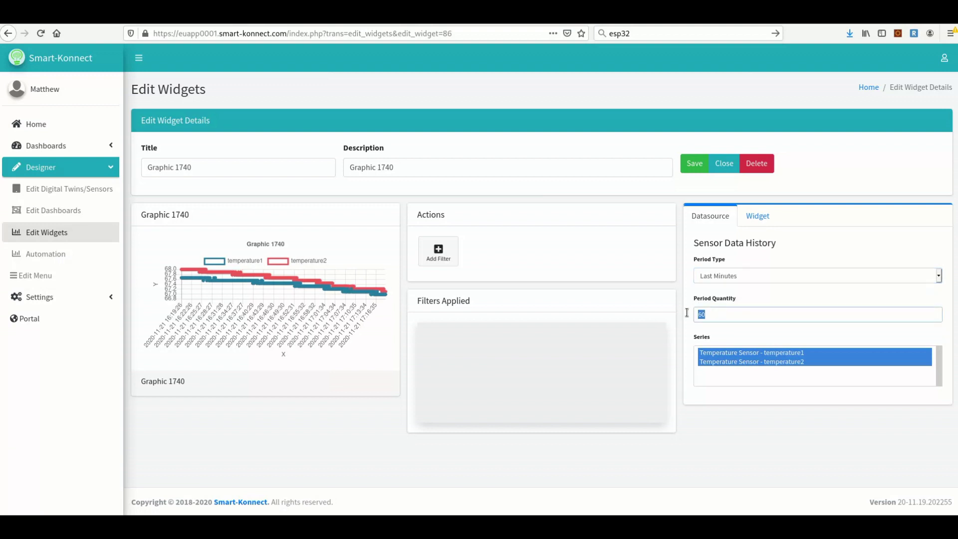
pyautogui.write('14')
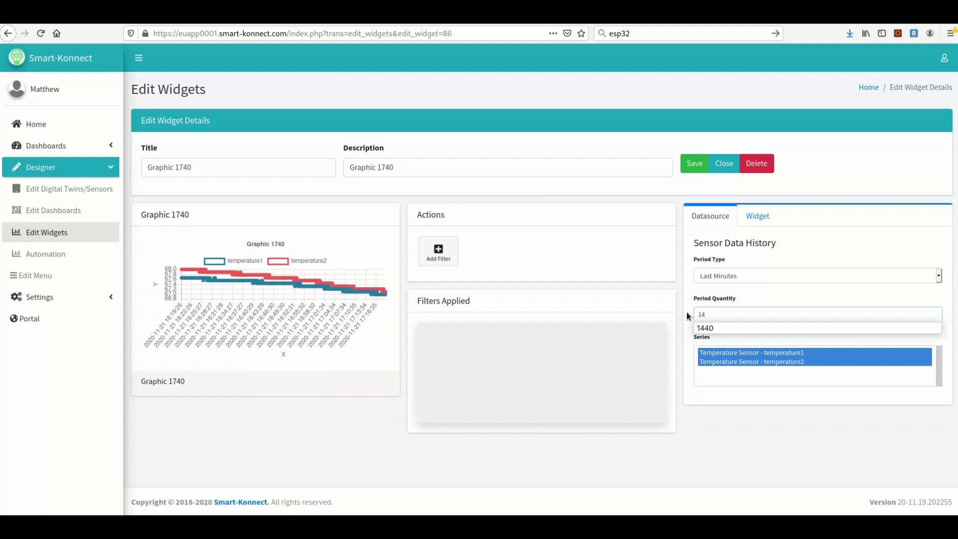
pyautogui.press('Down')
pyautogui.press('Return')
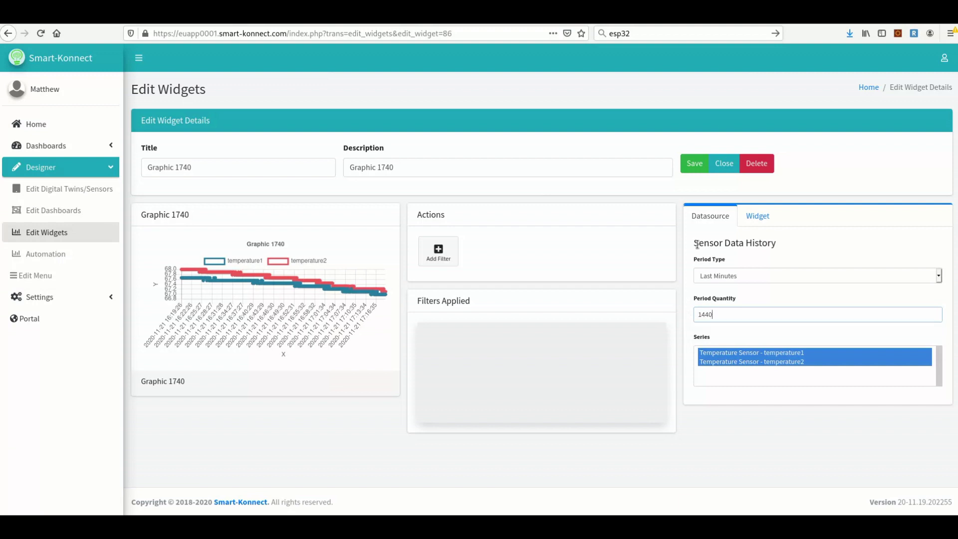
pyautogui.click(692, 166)
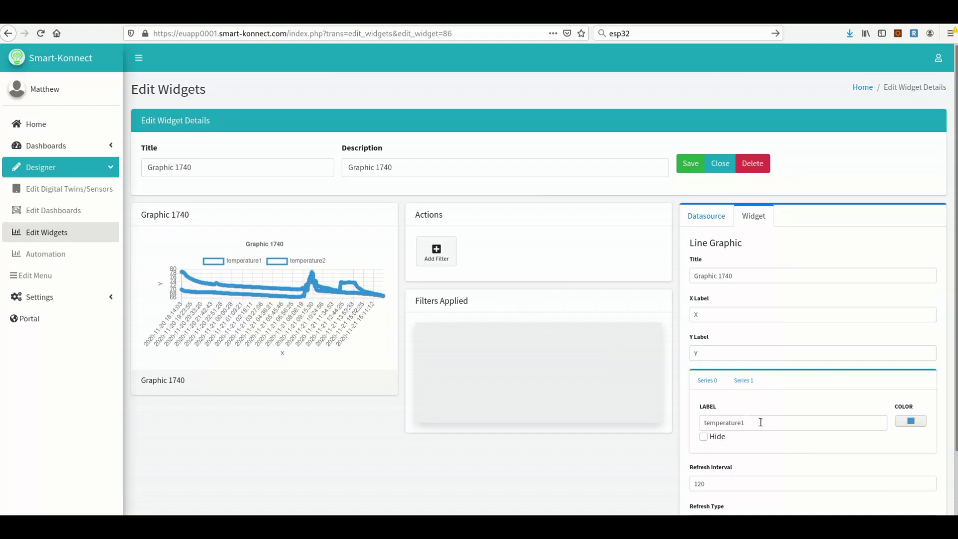
# Step: Label the series Bottom Temperature and Upper Temperature, color the upper one green, and save
pyautogui.moveTo(760, 422); pyautogui.dragTo(697, 423)
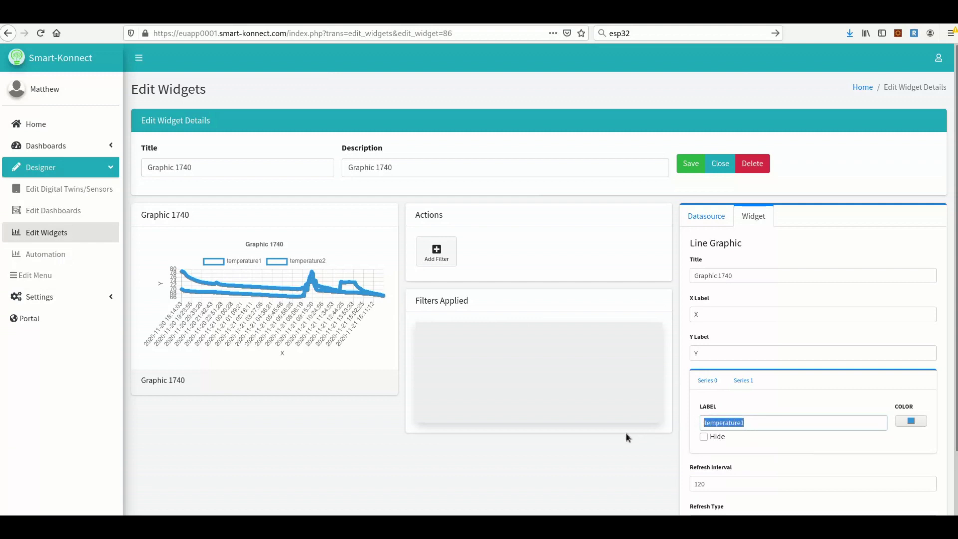
pyautogui.write('Bottom Temperature')
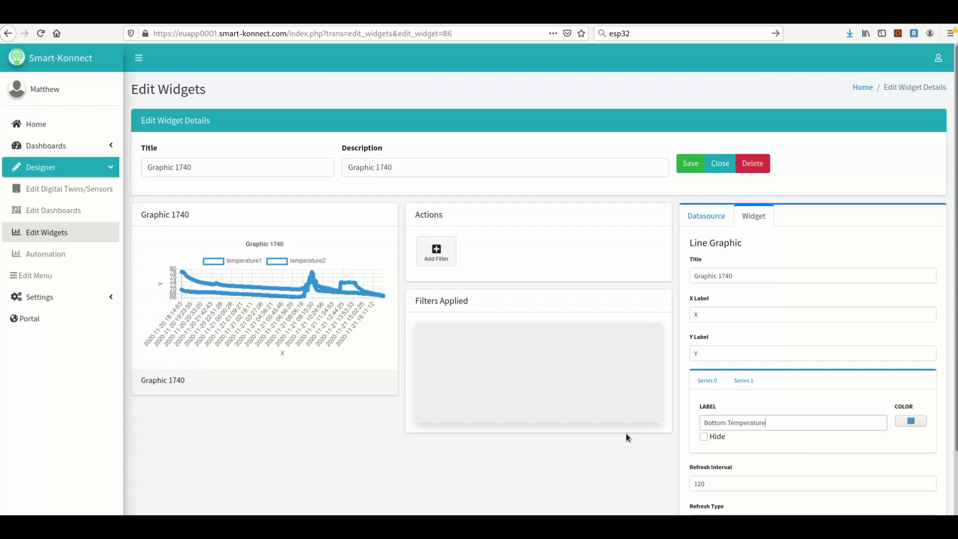
pyautogui.click(748, 384)
pyautogui.doubleClick(749, 423)
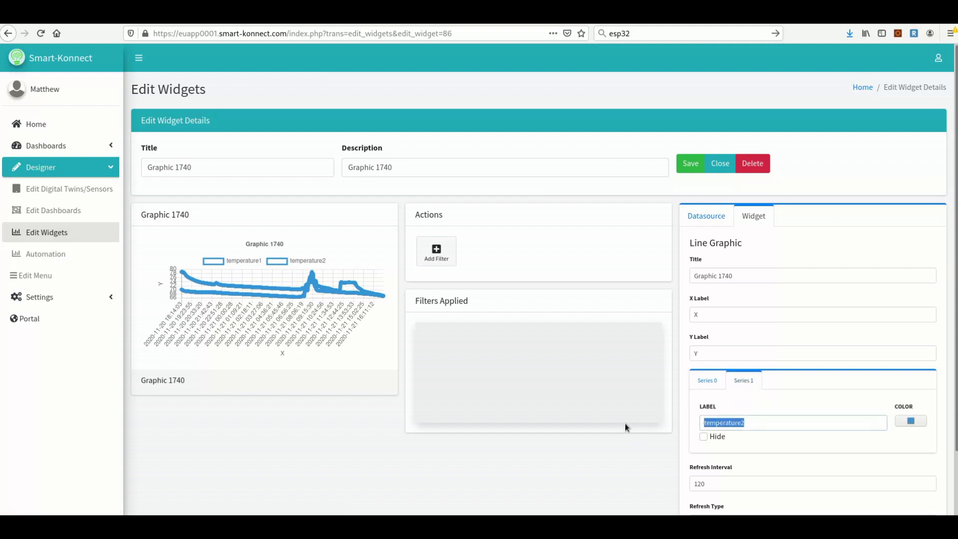
pyautogui.write('Upper Temperature')
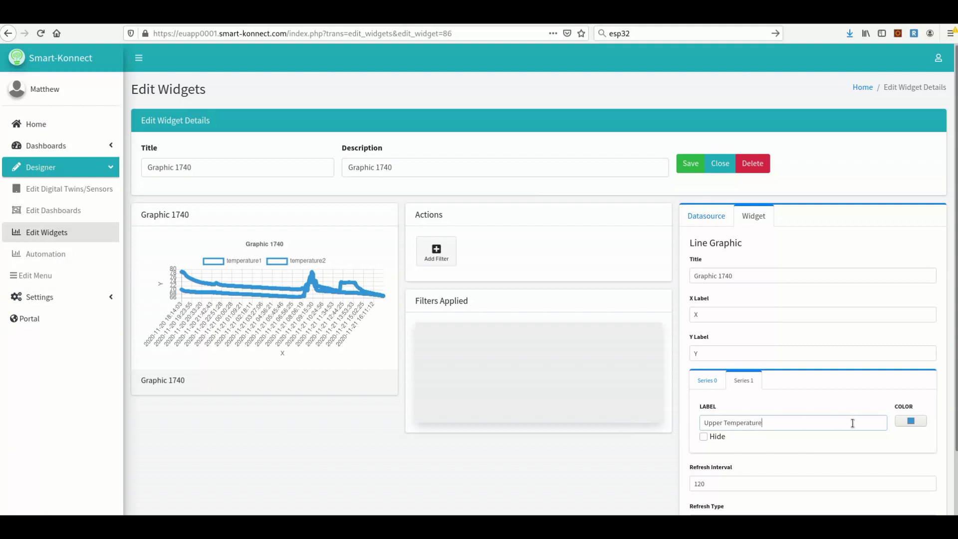
pyautogui.click(912, 425)
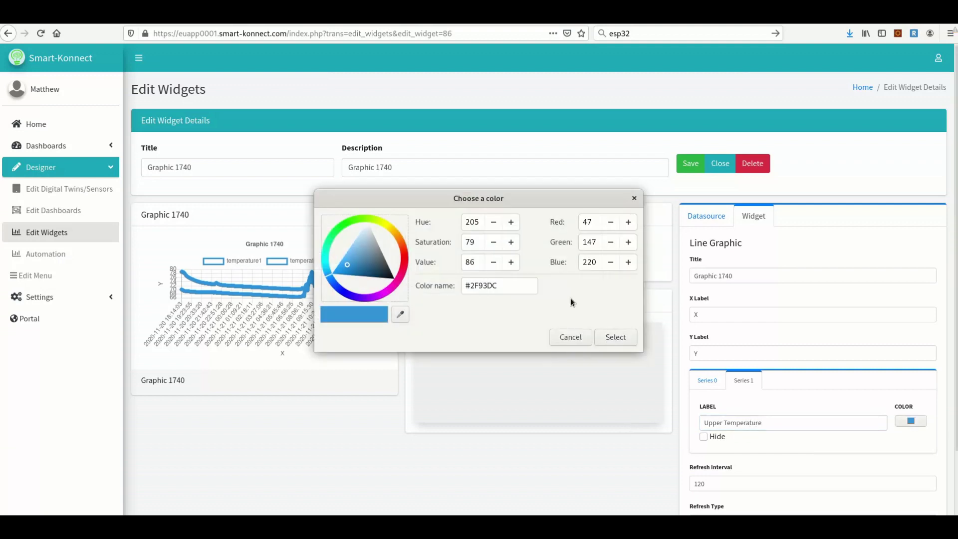
pyautogui.click(353, 222)
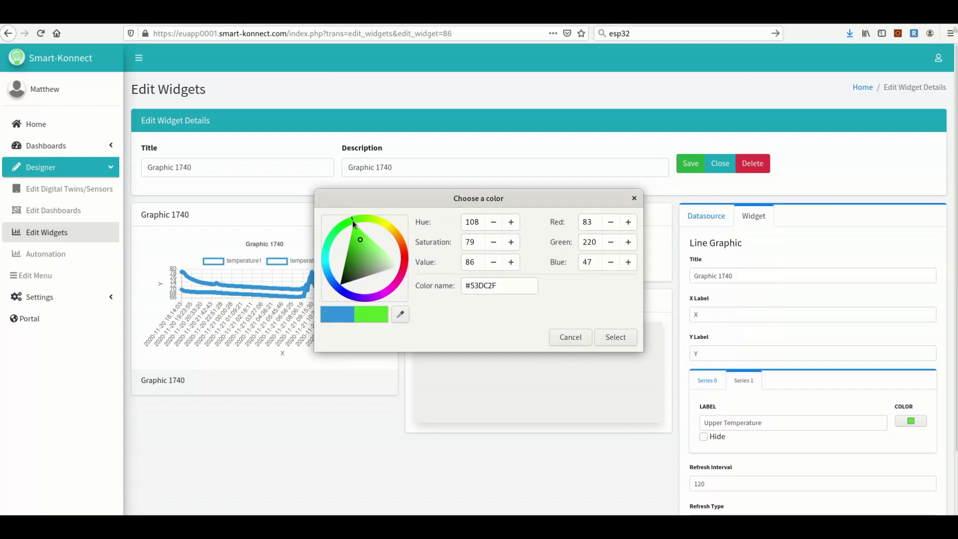
pyautogui.click(618, 337)
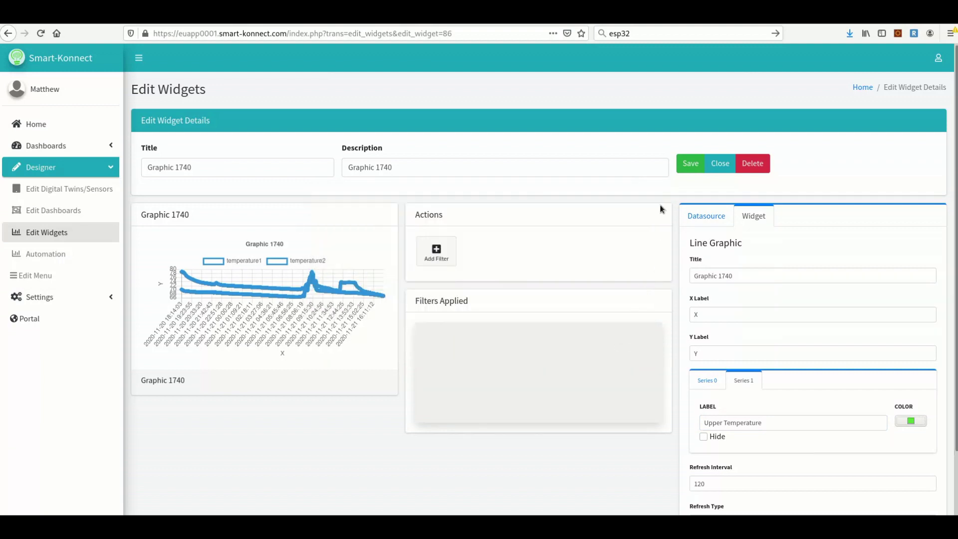
pyautogui.click(694, 166)
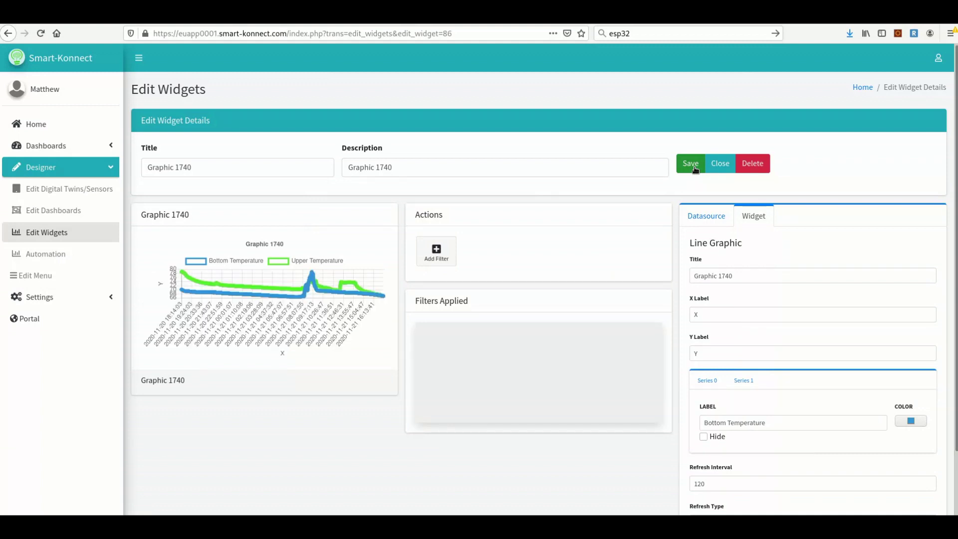
# Step: Change the chart title from Graphic 1740 to 'Temperatures'
pyautogui.moveTo(232, 282)
pyautogui.tripleClick(766, 276)
pyautogui.write('Temp')
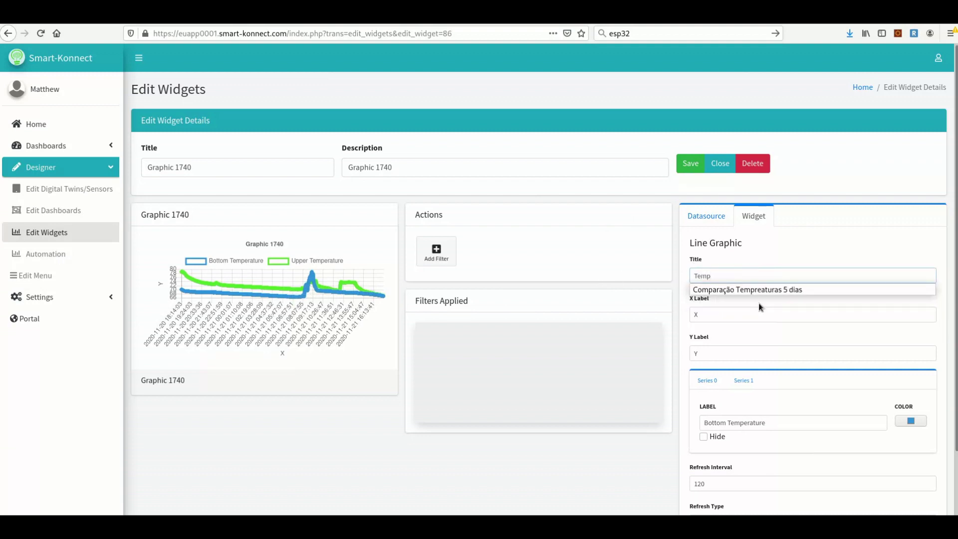
pyautogui.write('erat')
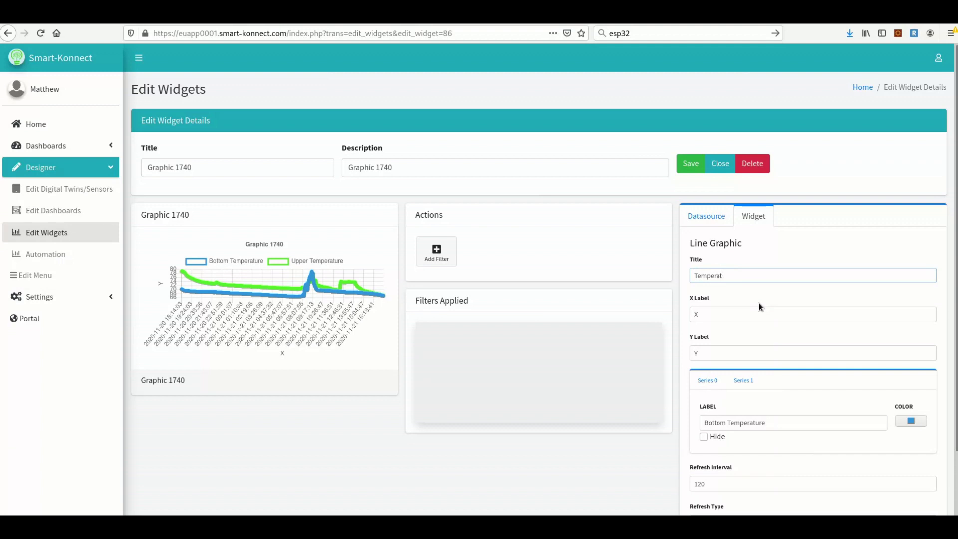
pyautogui.write('ures')
pyautogui.doubleClick(732, 276)
# Step: Rename the widget 'Beer Brewing Tank' with description 'Beer Brewing Tank Temperatures', and save
pyautogui.moveTo(240, 168); pyautogui.dragTo(169, 156)
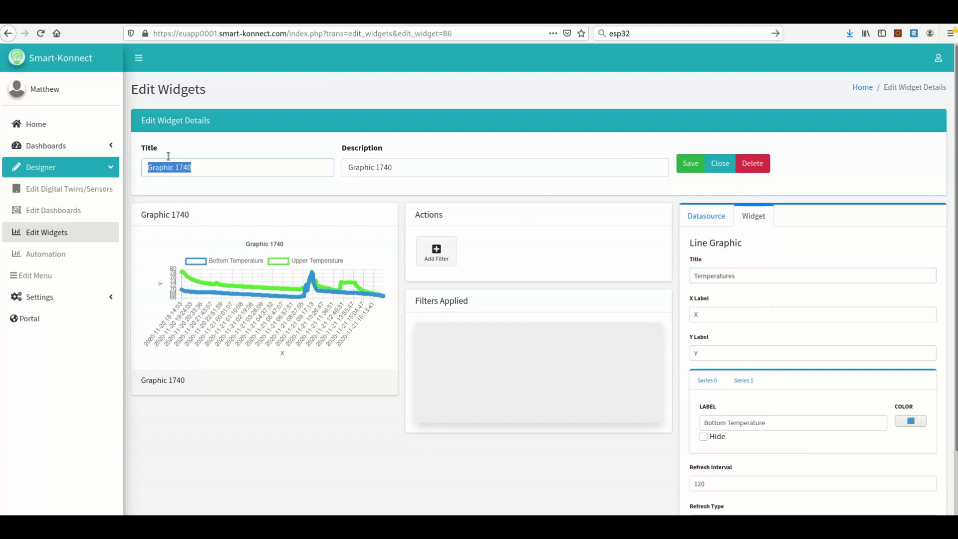
pyautogui.write('Beer')
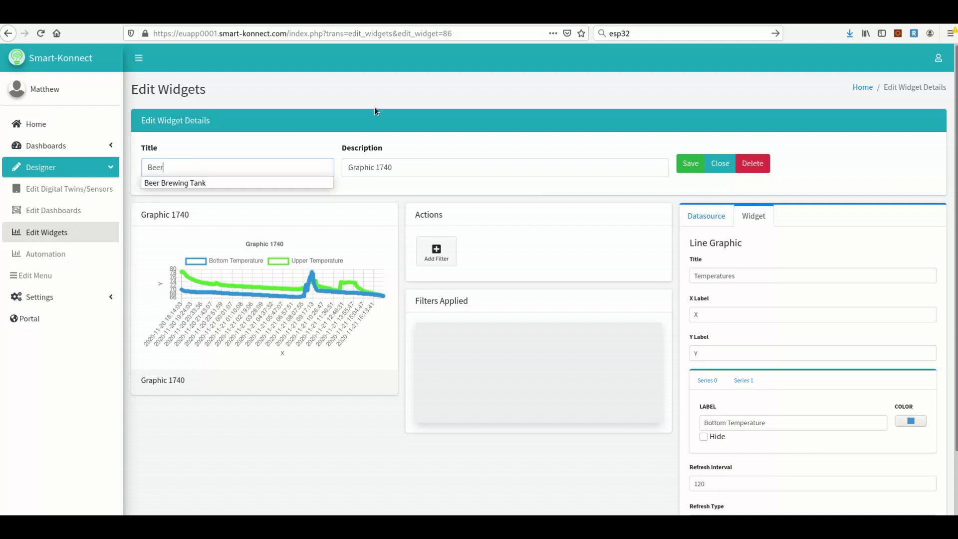
pyautogui.press('Down')
pyautogui.press('Return')
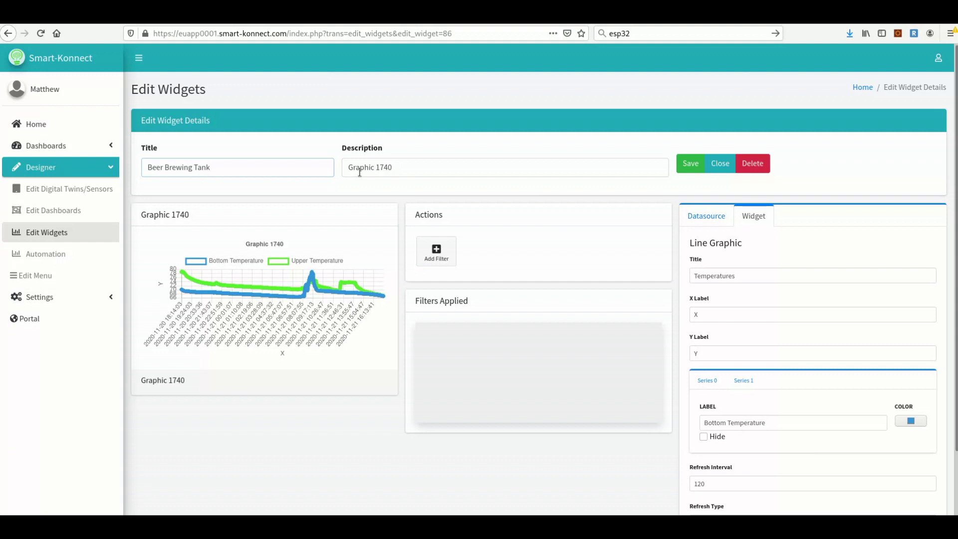
pyautogui.click(288, 167)
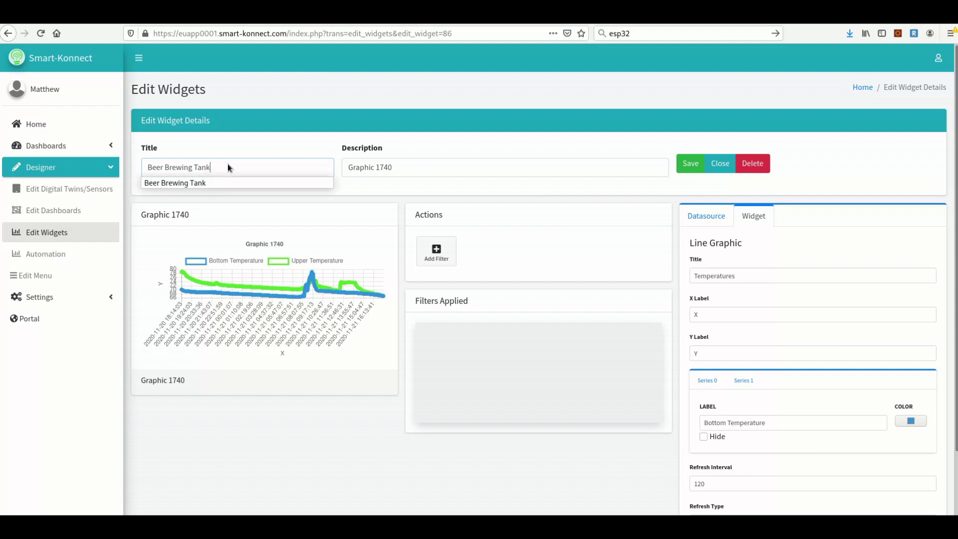
pyautogui.click(208, 167)
pyautogui.click(202, 167)
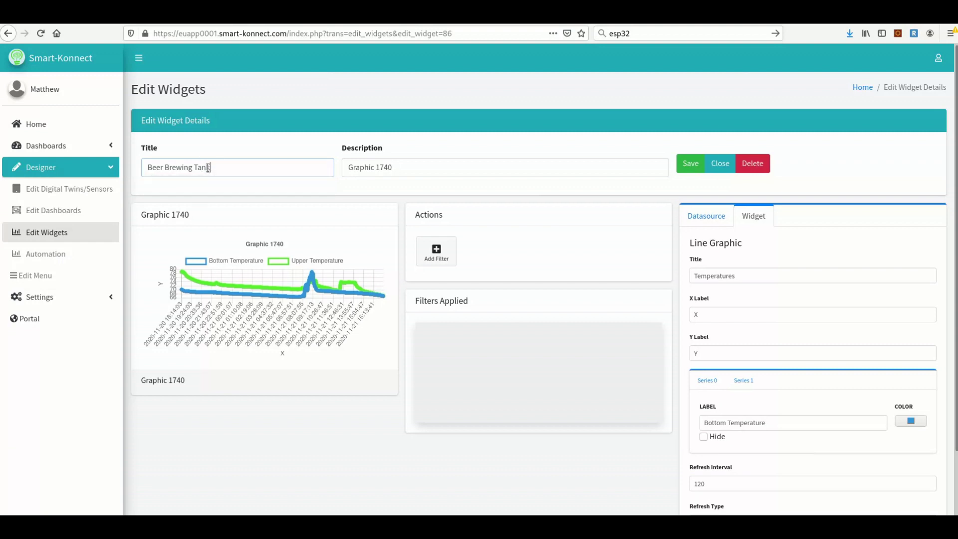
pyautogui.tripleClick(218, 169)
pyautogui.hotkey('ctrl', 'c')
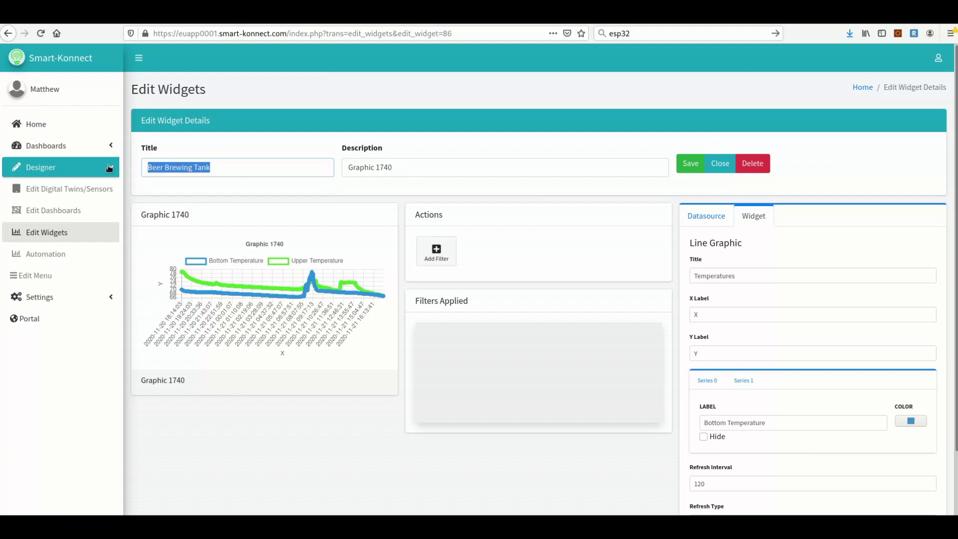
pyautogui.tripleClick(410, 170)
pyautogui.hotkey('ctrl', 'v')
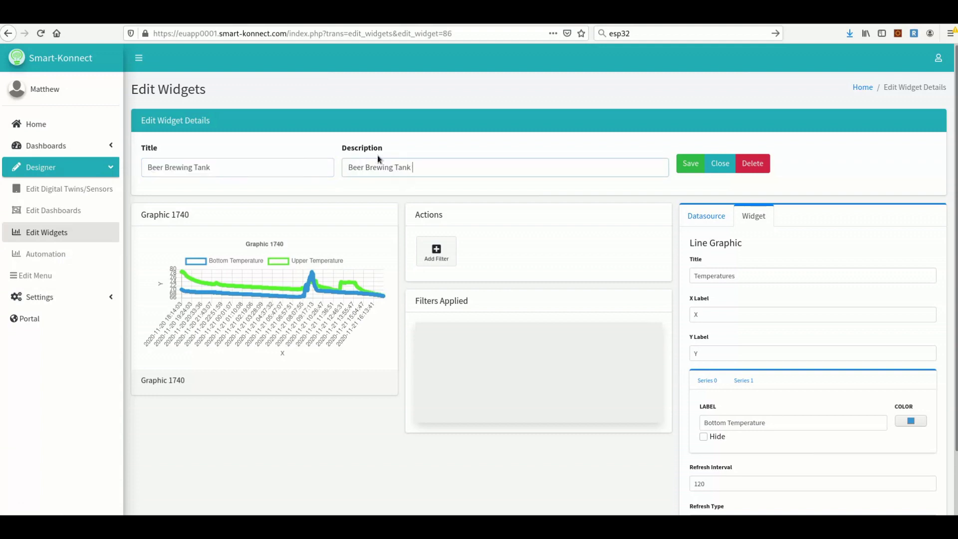
pyautogui.write('Temperatures')
pyautogui.click(686, 171)
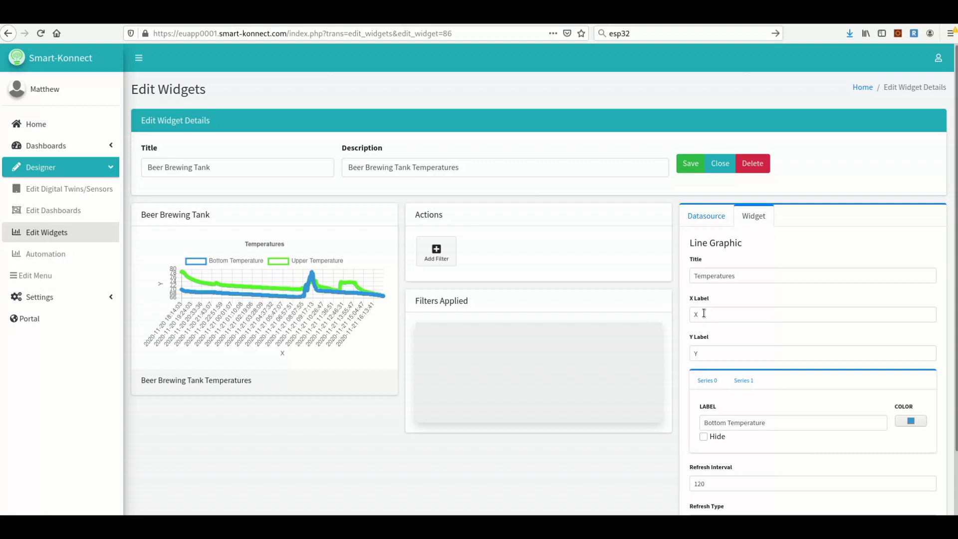
# Step: Set the X label to 'Temp (F)' and the Y label to 'Time', then save
pyautogui.moveTo(708, 312); pyautogui.dragTo(677, 317)
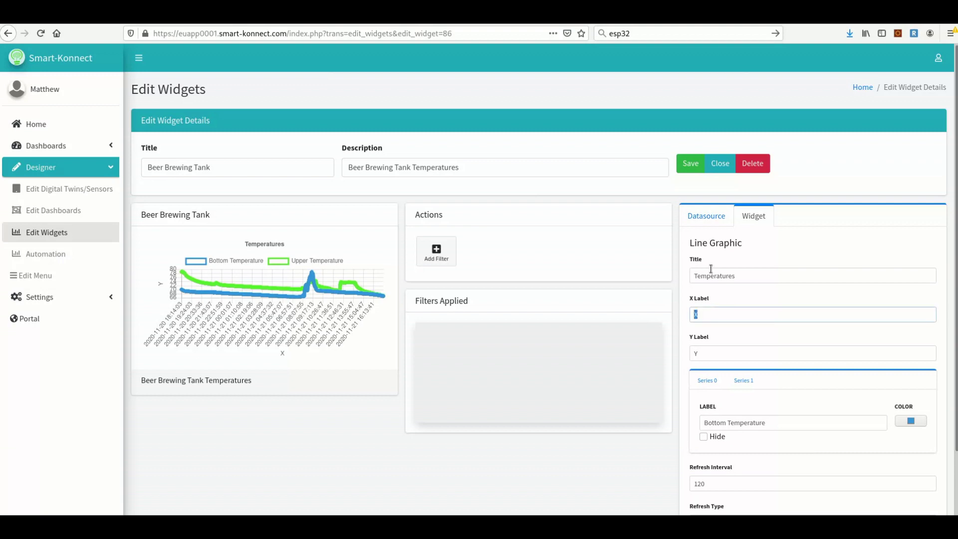
pyautogui.write('Temp')
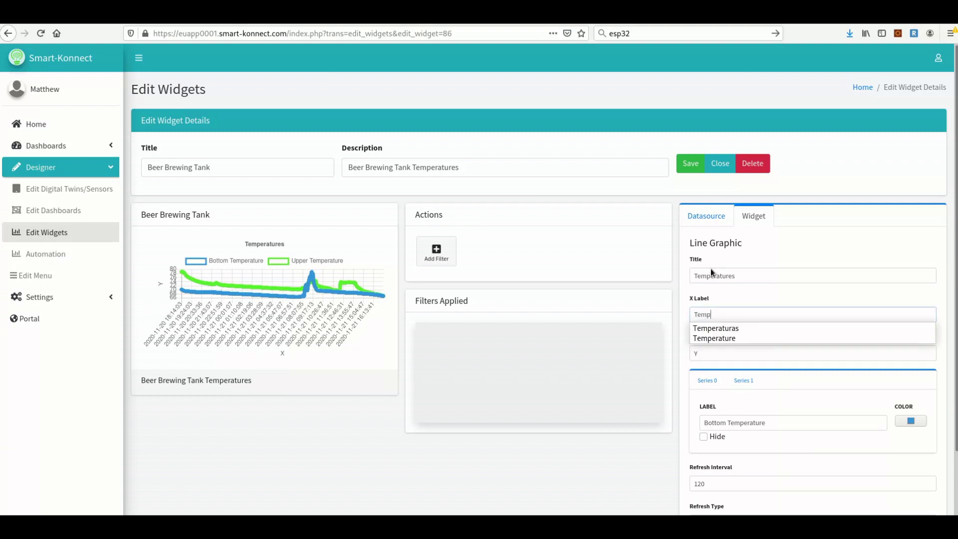
pyautogui.write(' (F')
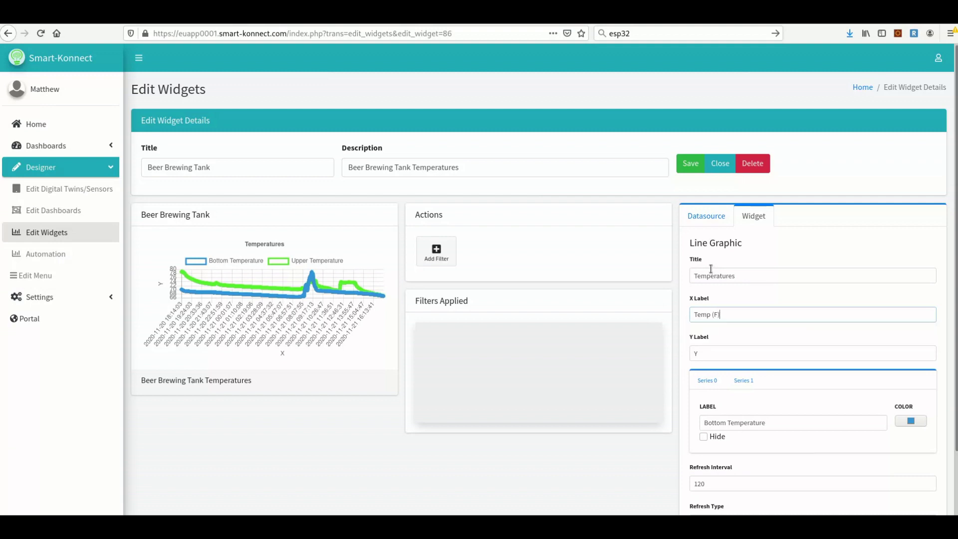
pyautogui.doubleClick(704, 348)
pyautogui.write('Time')
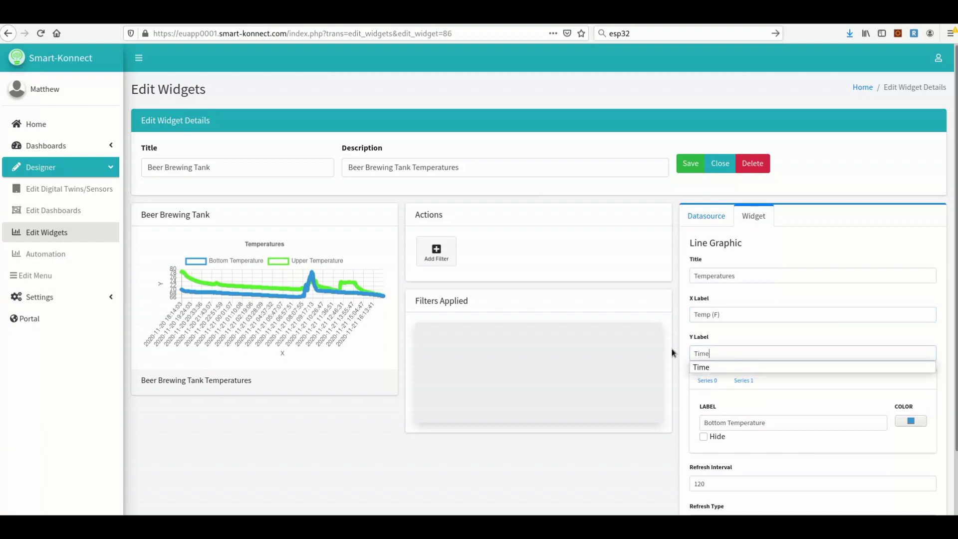
pyautogui.click(637, 491)
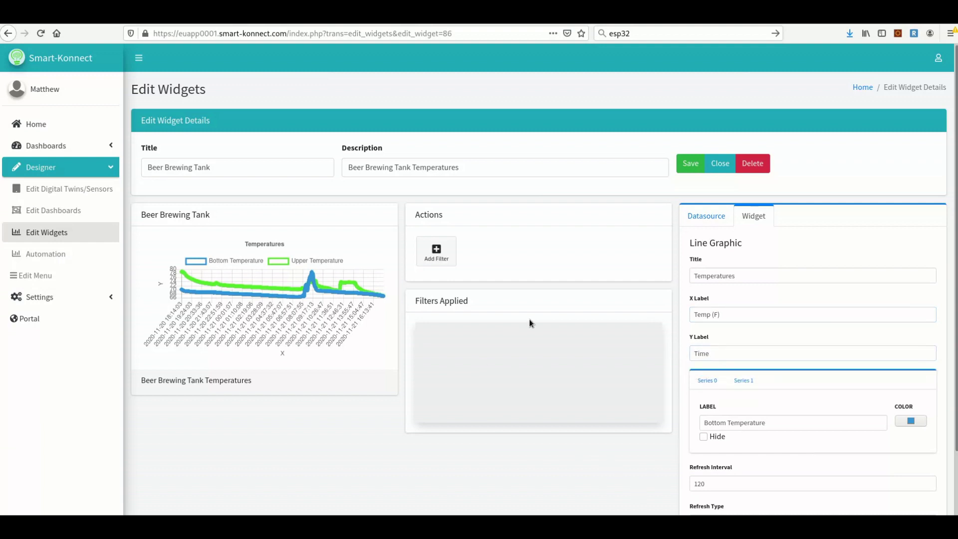
pyautogui.click(687, 171)
# Step: From Edit Dashboards, create a new dashboard titled and described 'Details'
pyautogui.click(82, 213)
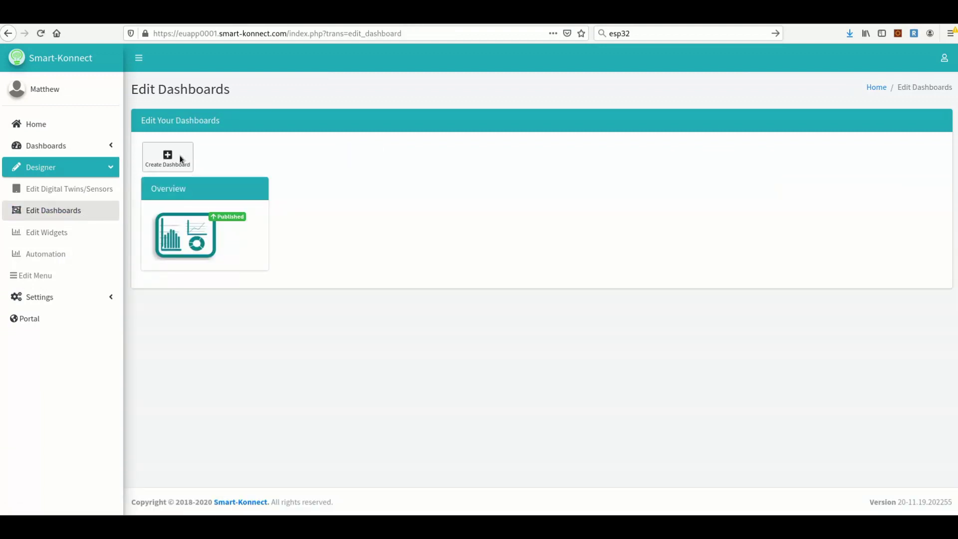
pyautogui.click(167, 156)
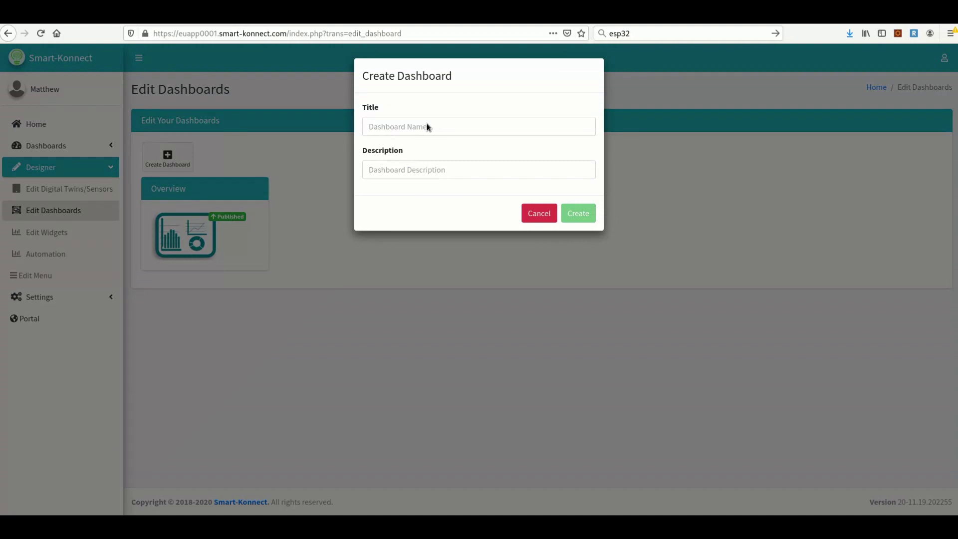
pyautogui.write('D')
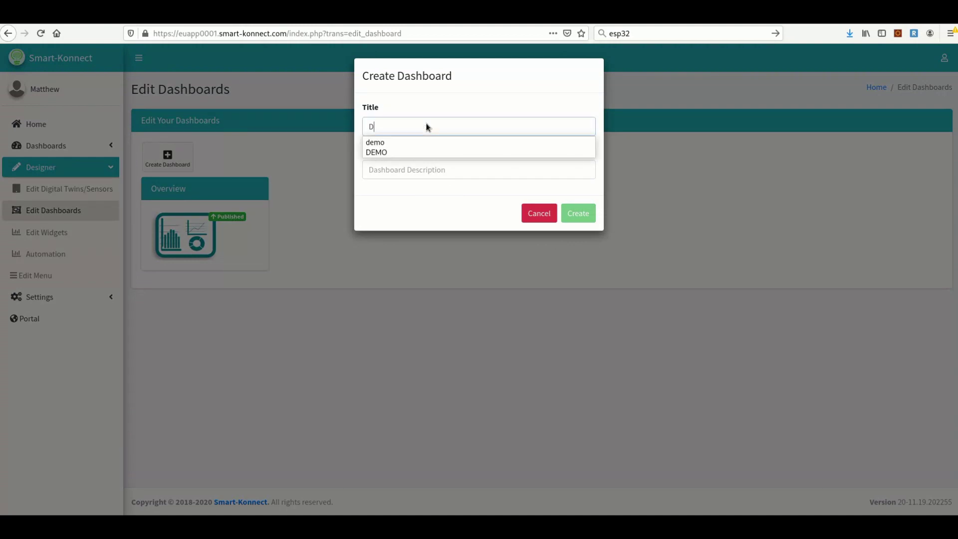
pyautogui.write('eta')
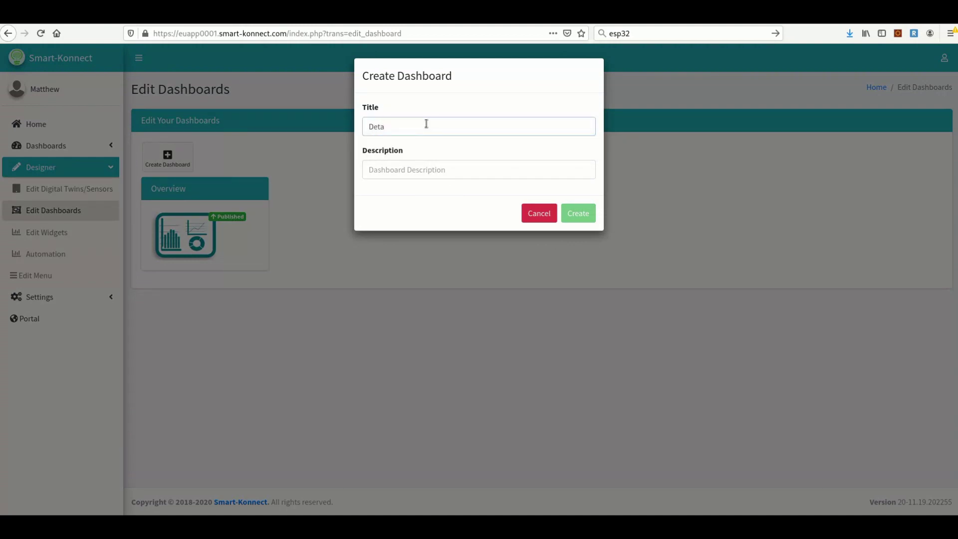
pyautogui.write('ils')
pyautogui.click(390, 167)
pyautogui.write('Details')
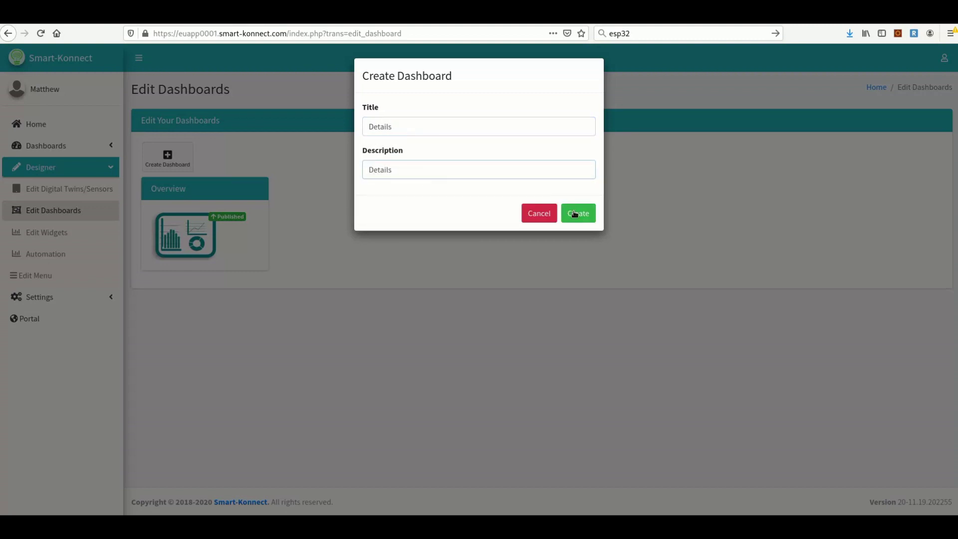
pyautogui.click(578, 213)
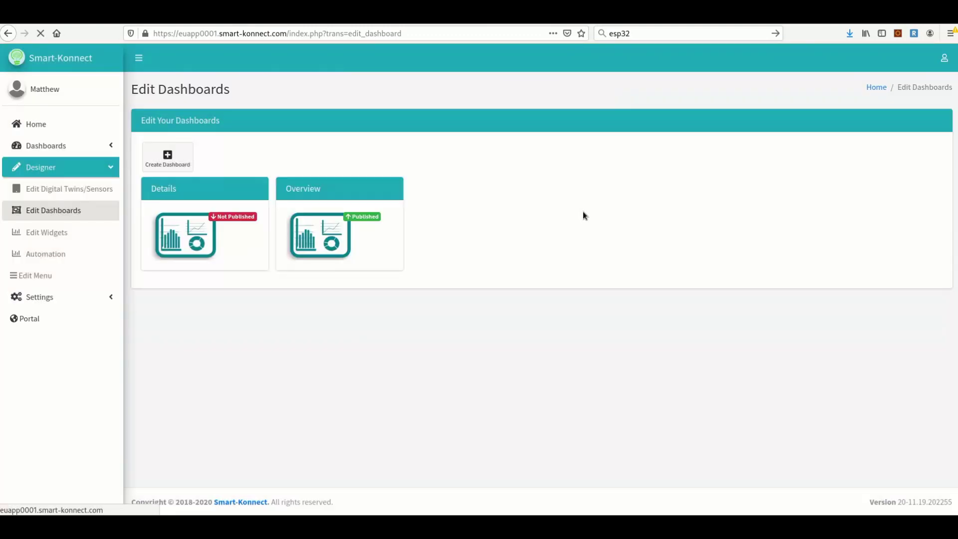
# Step: Give Details a '2 Columns 50%-50%' layout with the Beer Brewing Tank Temperatures widget on the left, and save
pyautogui.click(198, 236)
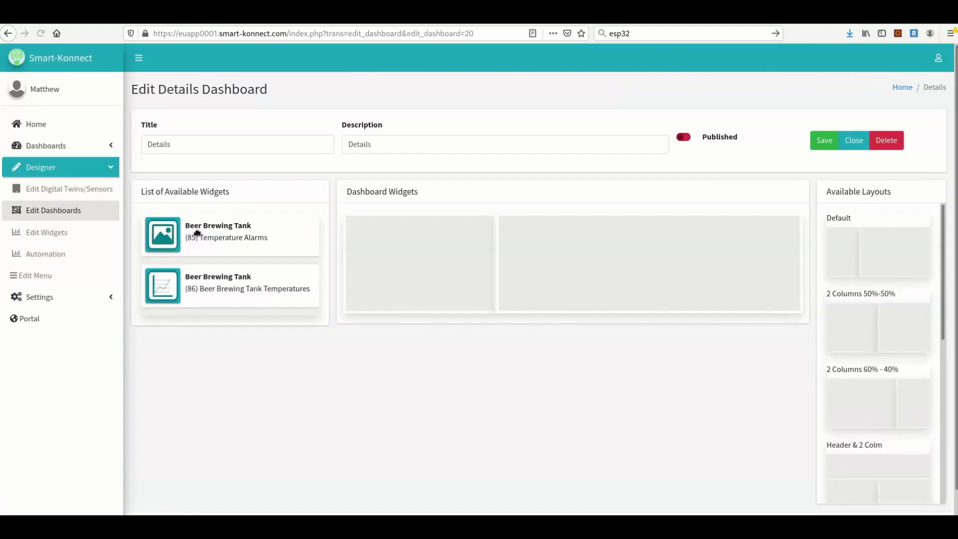
pyautogui.click(852, 323)
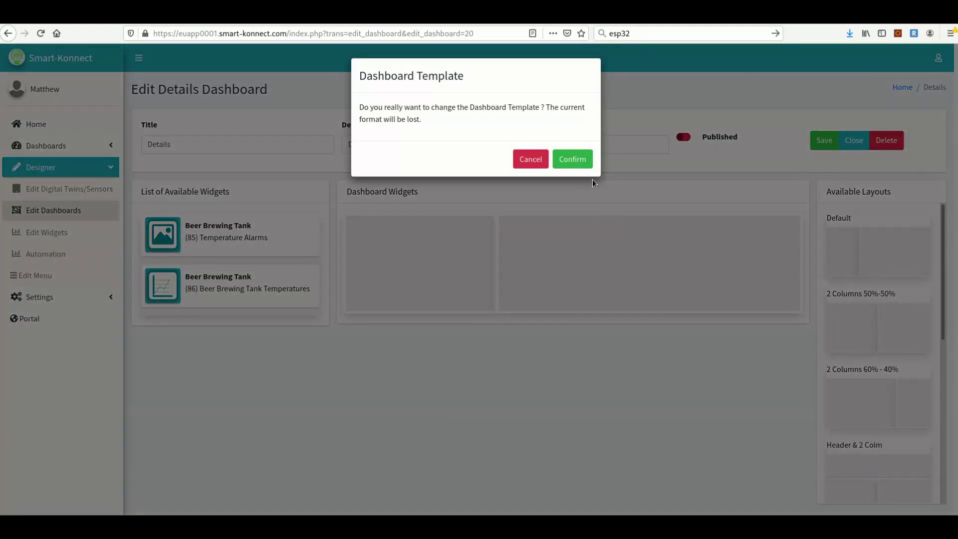
pyautogui.click(572, 158)
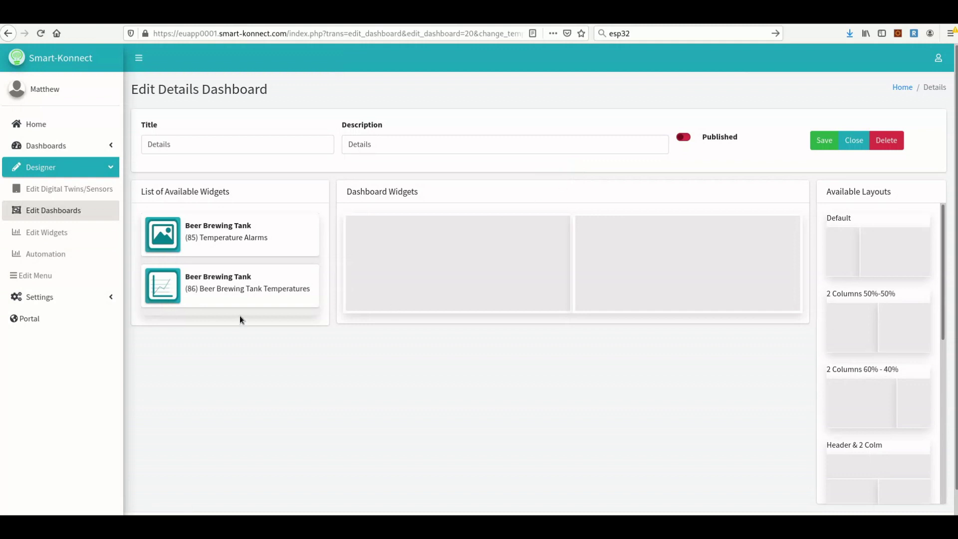
pyautogui.moveTo(237, 285); pyautogui.dragTo(457, 272)
pyautogui.click(823, 139)
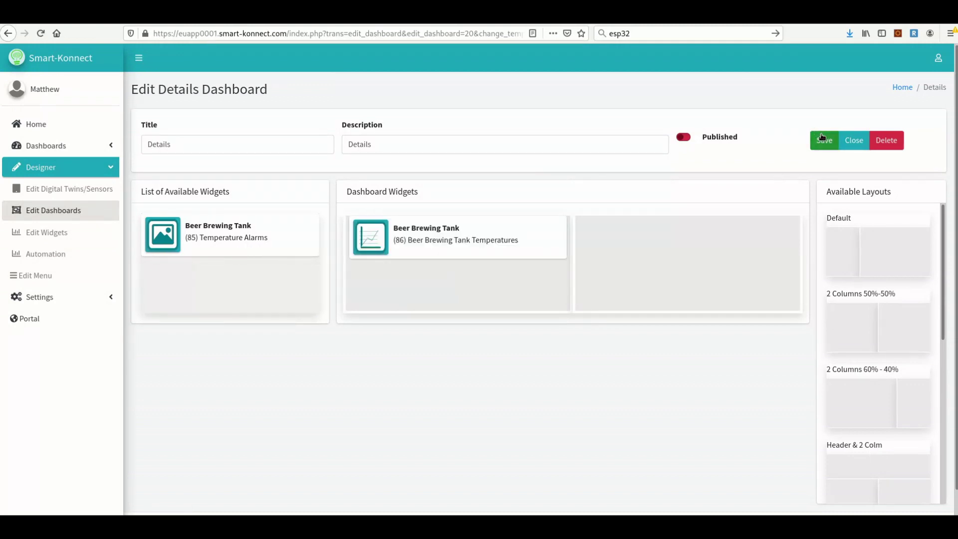
# Step: Publish and save the Details dashboard, then return to the home page
pyautogui.click(685, 138)
pyautogui.click(823, 141)
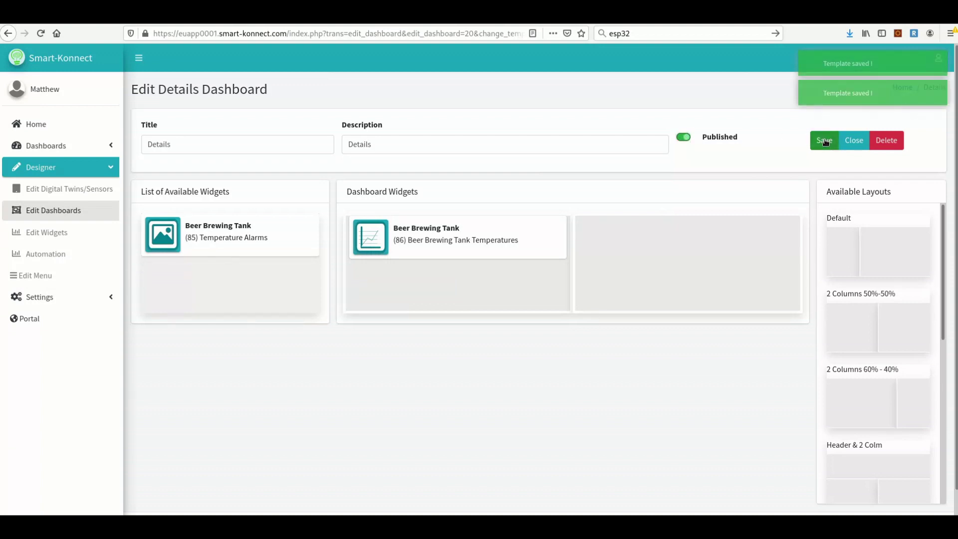
pyautogui.click(50, 132)
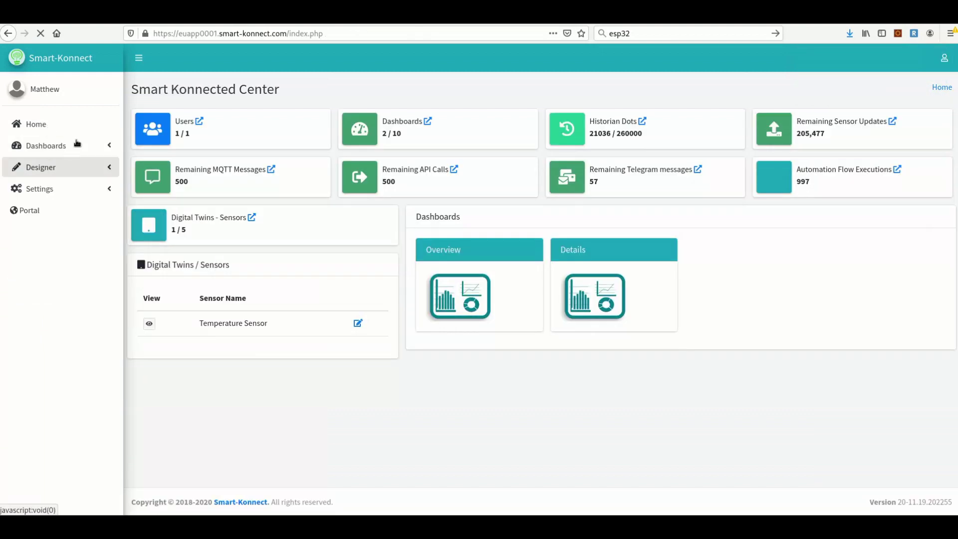
# Step: Open the Details dashboard from the Dashboards sidebar list, then expand Designer
pyautogui.click(110, 147)
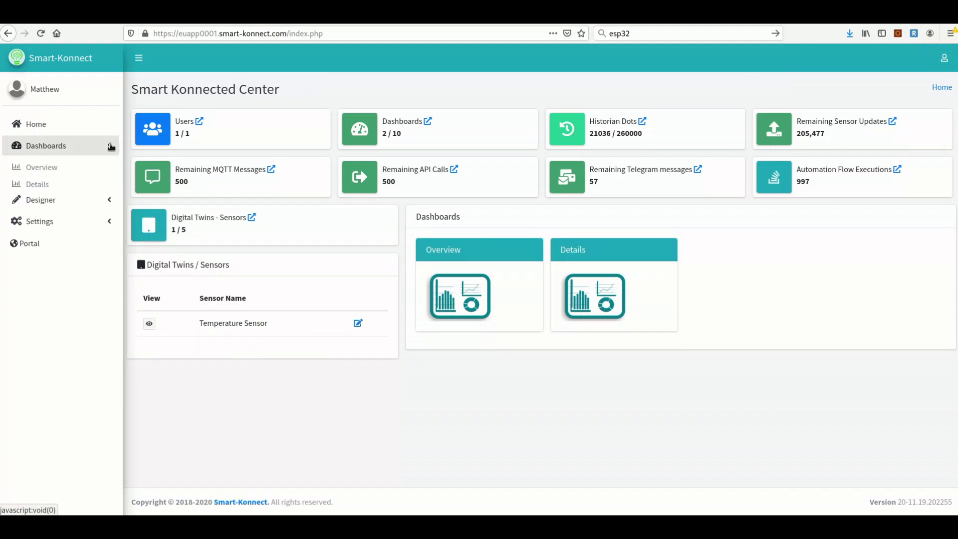
pyautogui.click(44, 186)
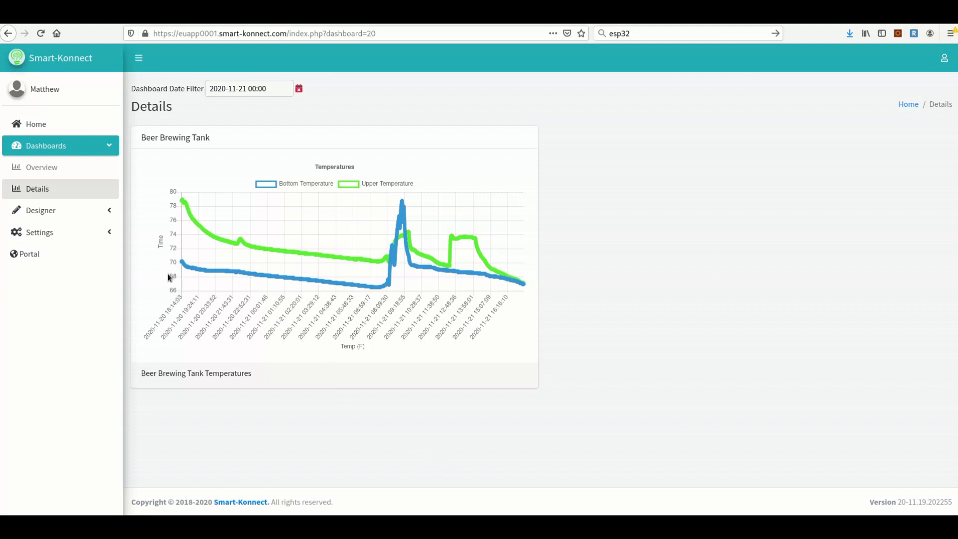
pyautogui.click(105, 216)
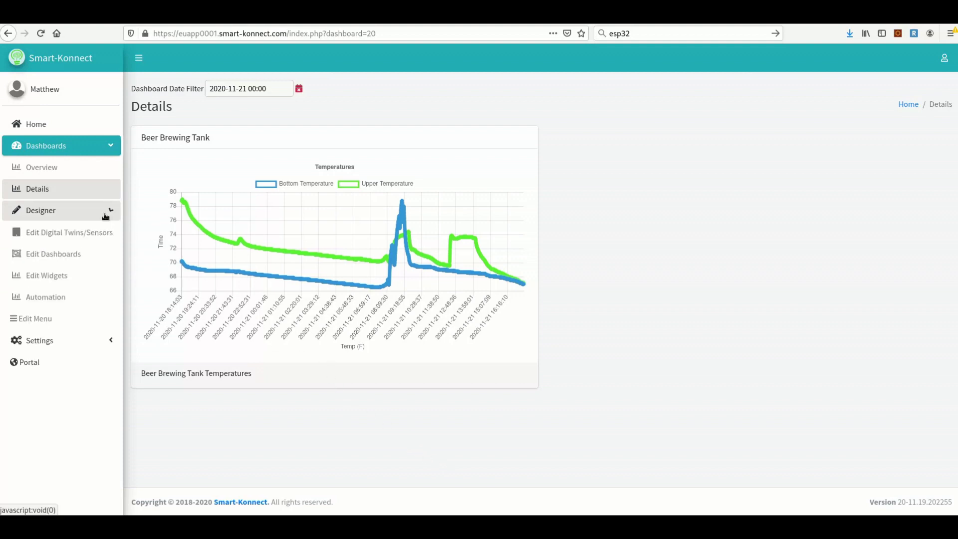
# Step: Create a new line chart widget plotting the temperature1 field
pyautogui.click(59, 279)
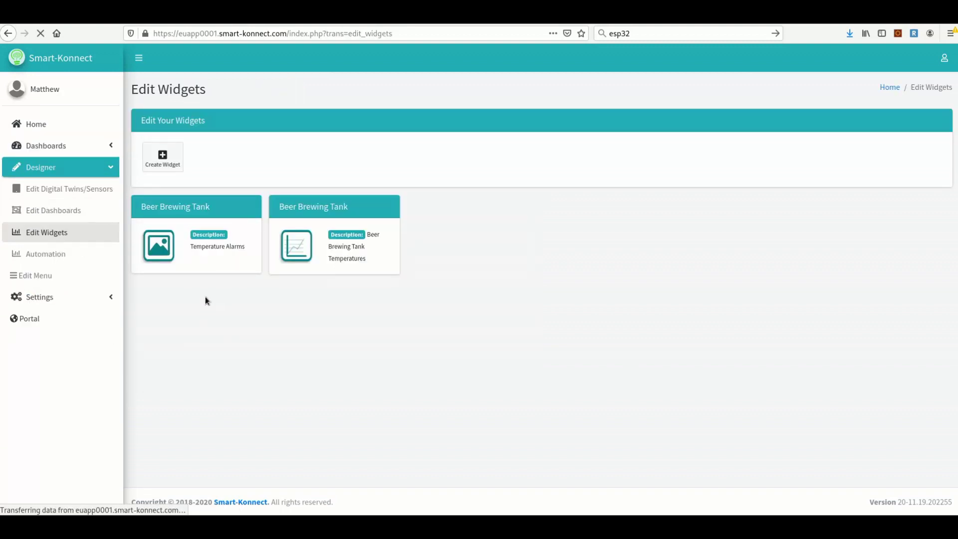
pyautogui.click(161, 157)
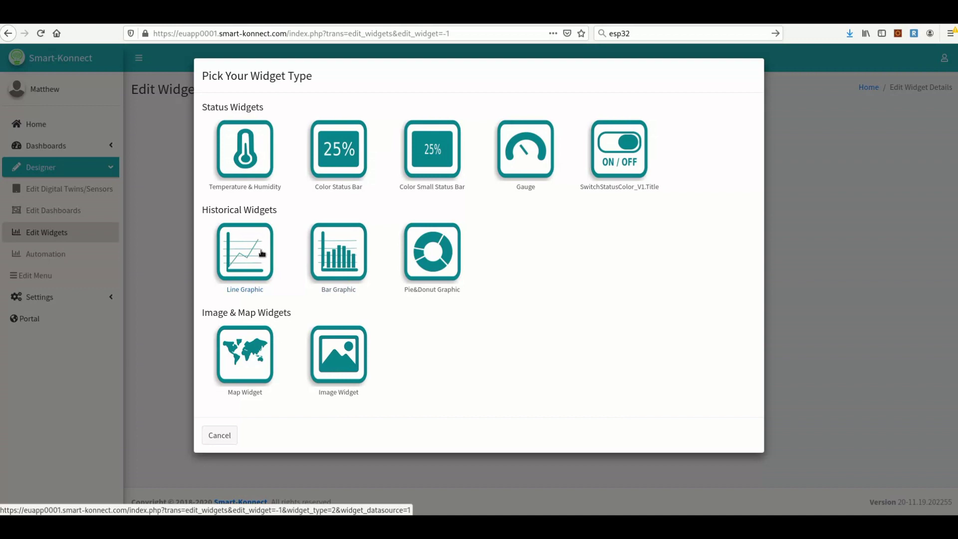
pyautogui.click(260, 252)
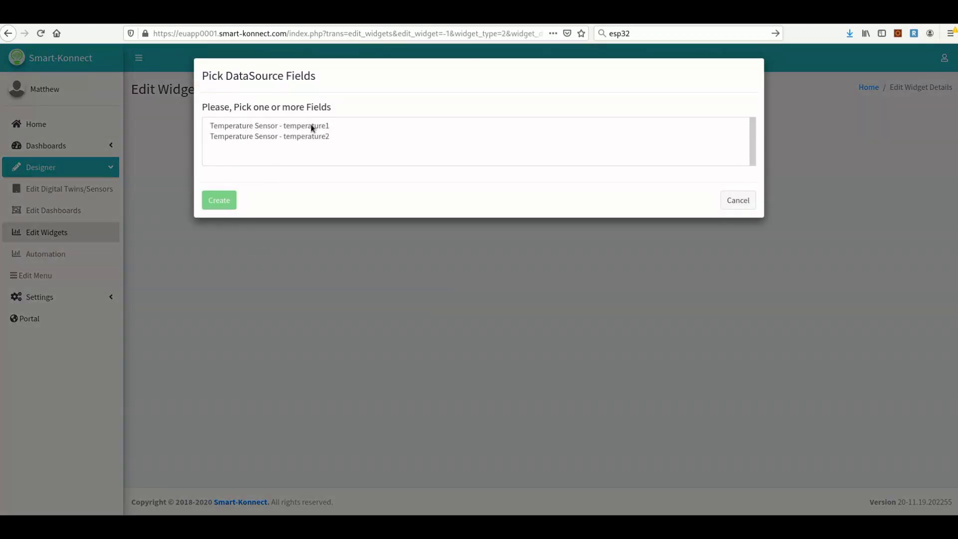
pyautogui.click(310, 127)
pyautogui.click(223, 199)
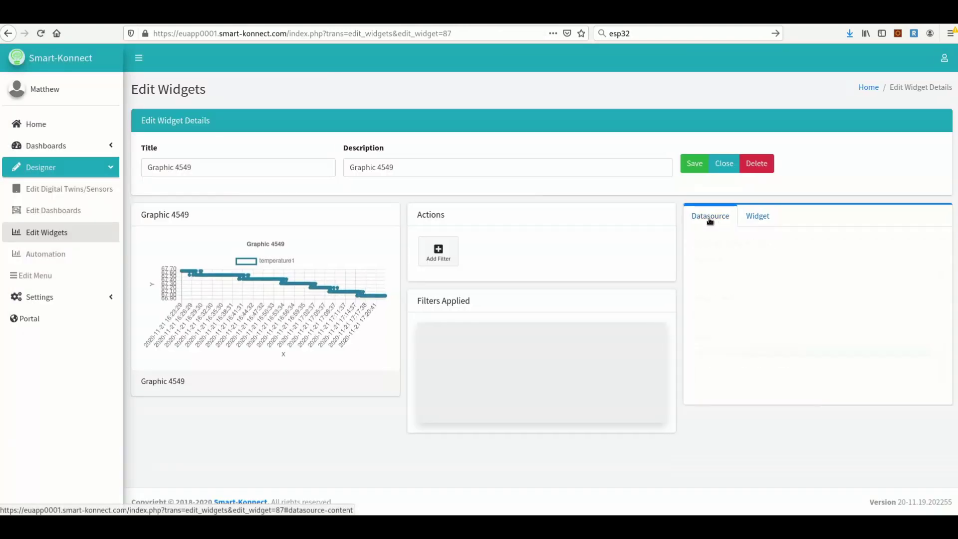
# Step: Set the widget's data source period quantity to 1440 minutes
pyautogui.click(707, 216)
pyautogui.doubleClick(725, 314)
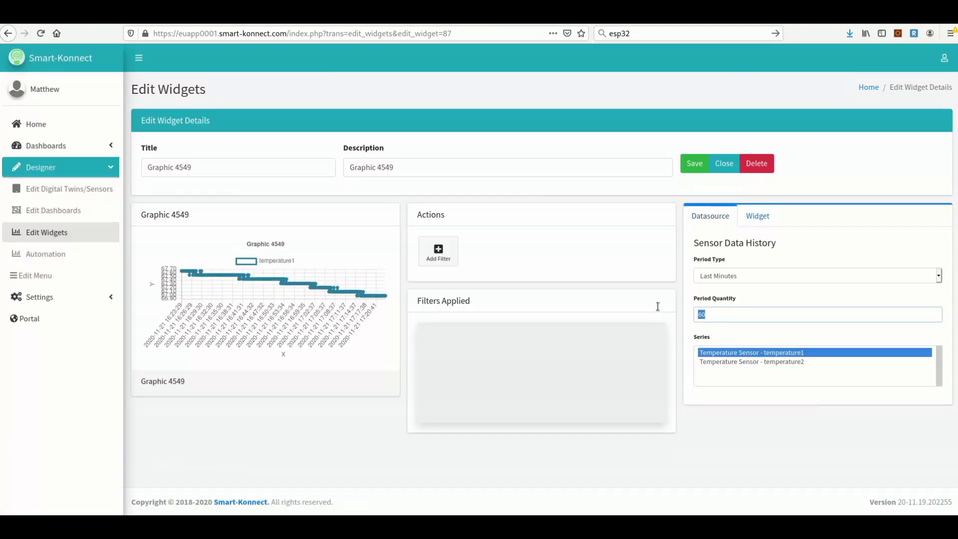
pyautogui.write('1440')
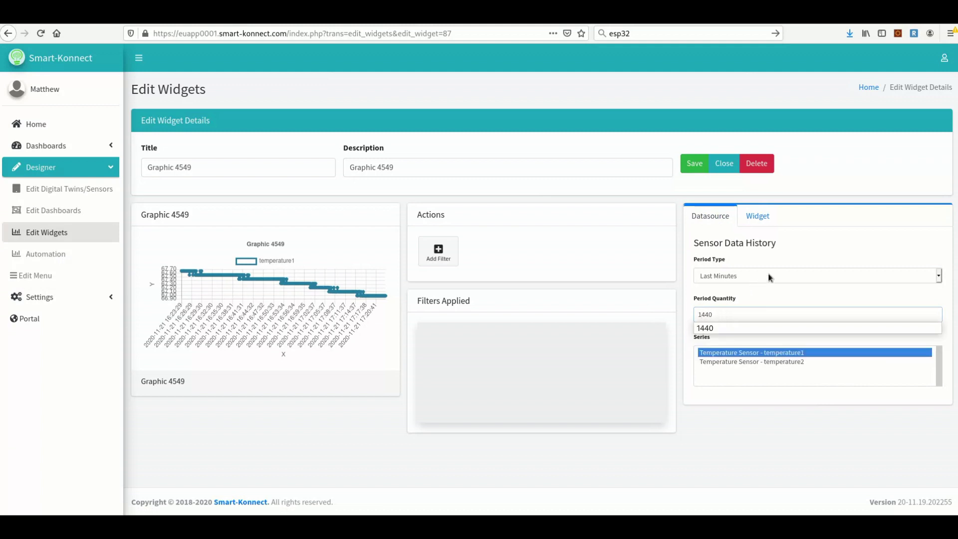
pyautogui.click(784, 247)
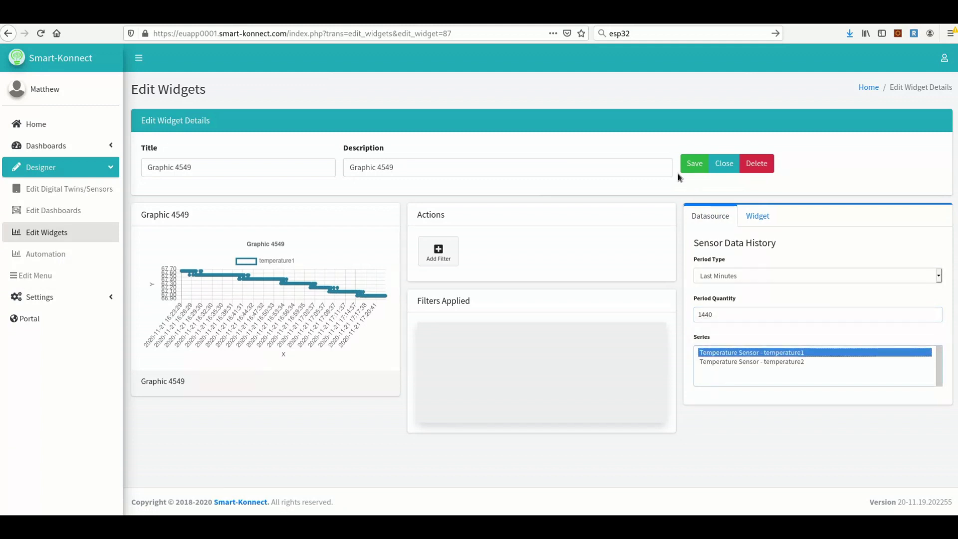
# Step: Save the widget, then label the Y axis 'Temperature (F)' and the X axis 'Time'
pyautogui.click(691, 168)
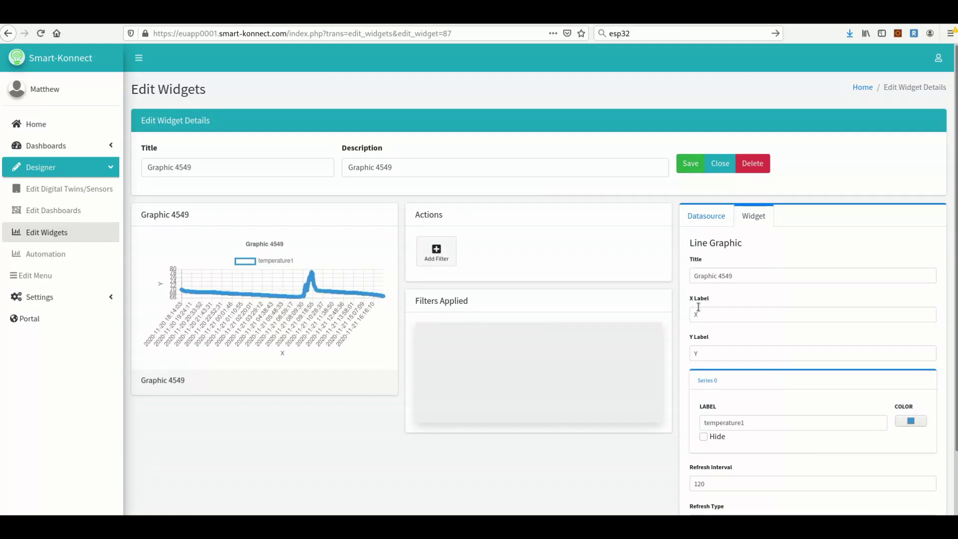
pyautogui.moveTo(707, 354); pyautogui.dragTo(676, 354)
pyautogui.write('Te')
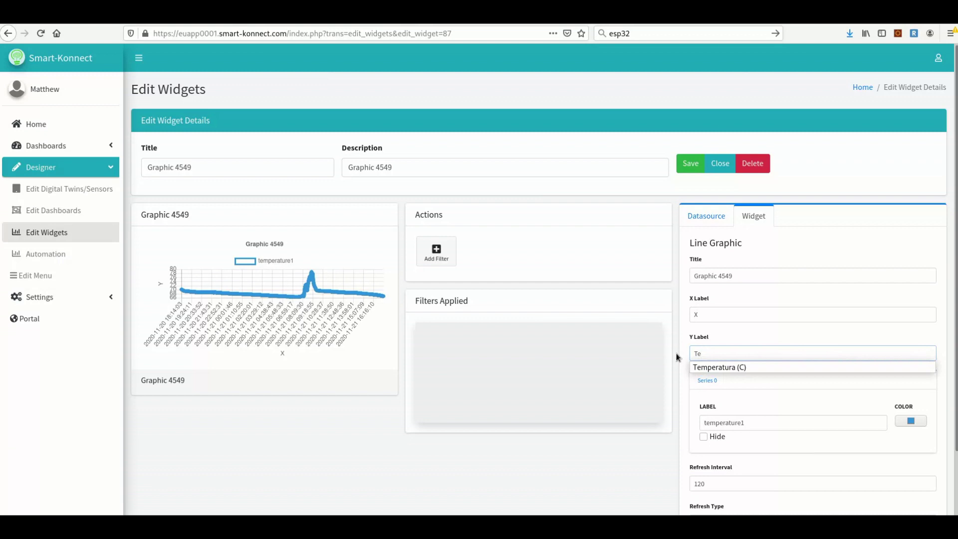
pyautogui.write('mperature')
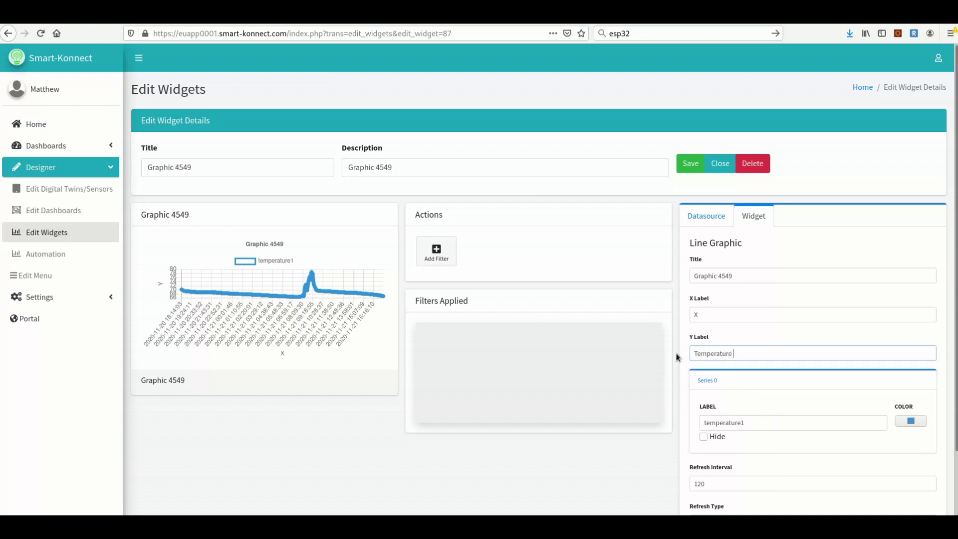
pyautogui.write(' (F)')
pyautogui.doubleClick(698, 315)
pyautogui.write('Time')
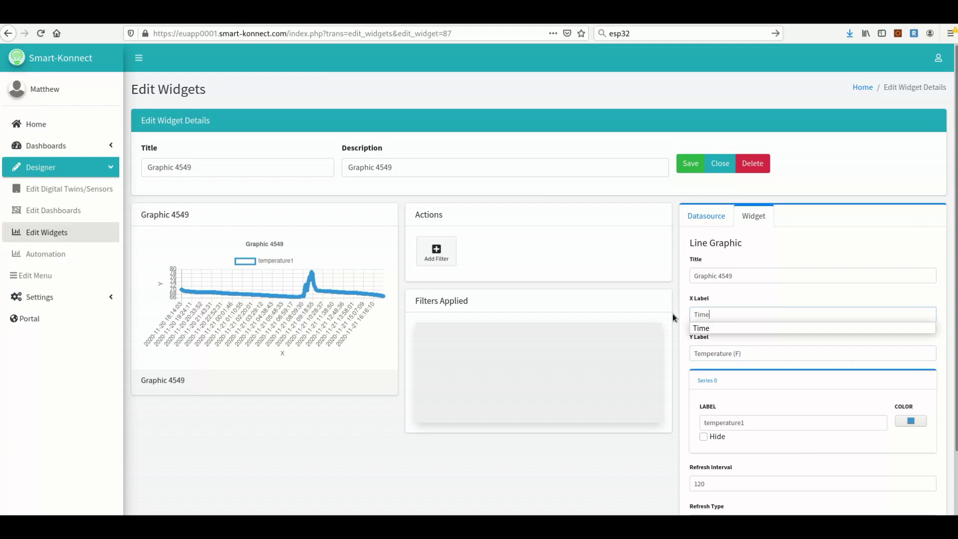
pyautogui.click(686, 170)
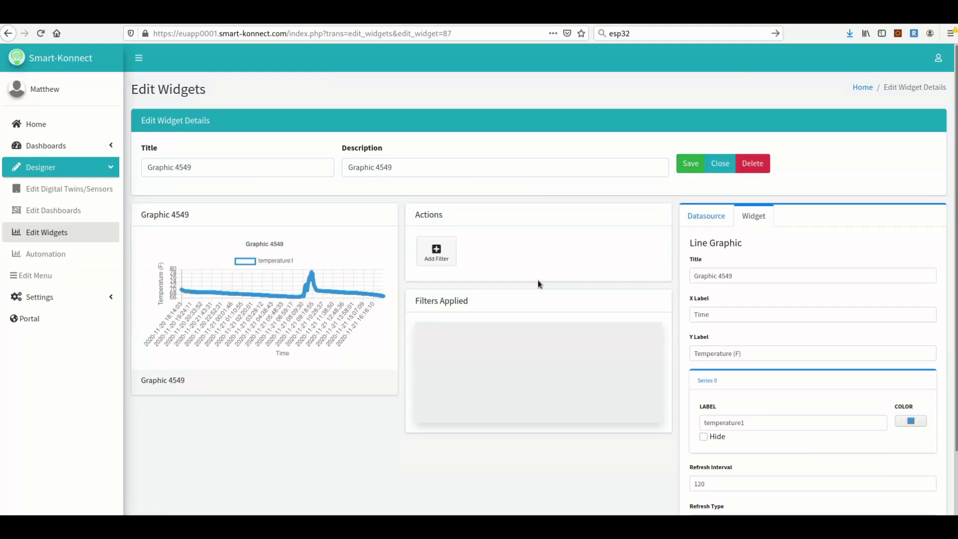
# Step: Add the Average (AvgMaxMin) filter aggregated by Hour and save it
pyautogui.click(437, 253)
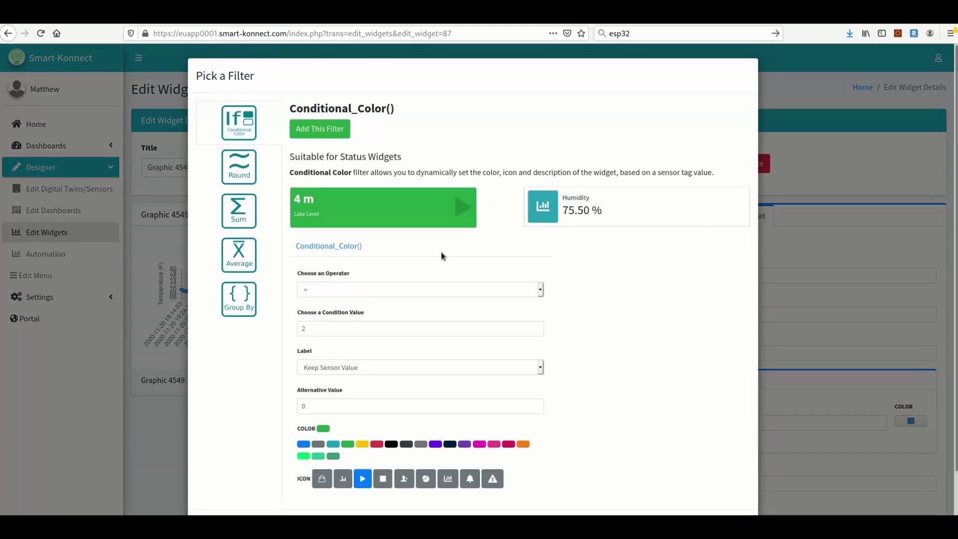
pyautogui.click(238, 258)
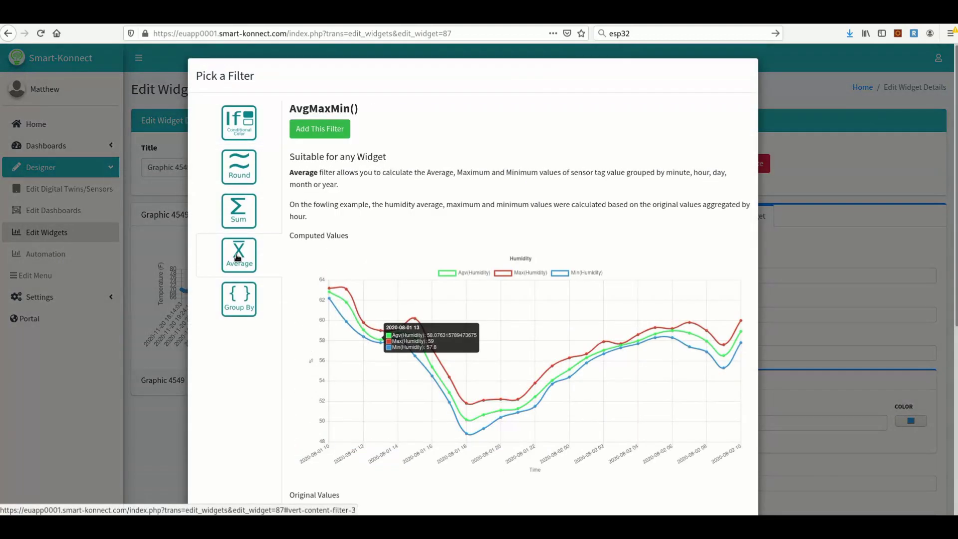
pyautogui.click(327, 126)
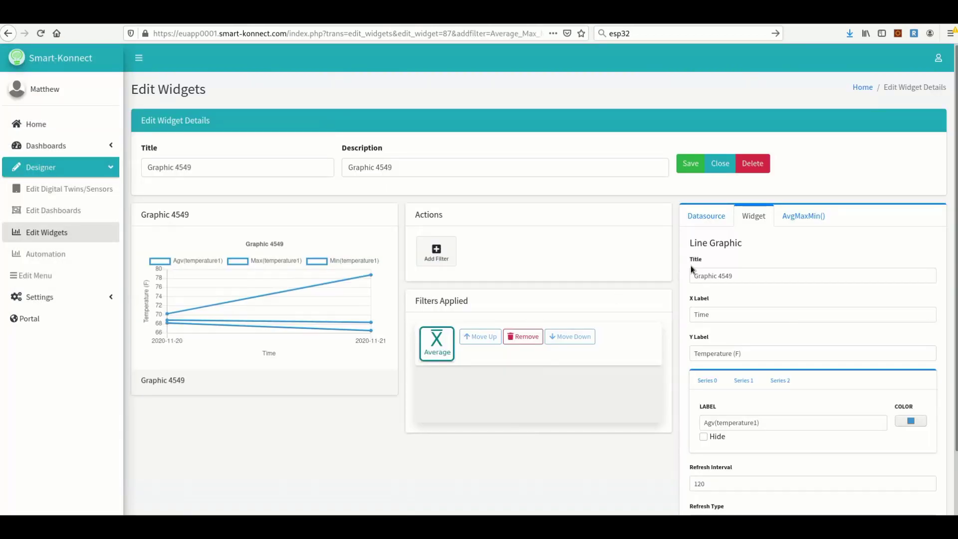
pyautogui.click(801, 216)
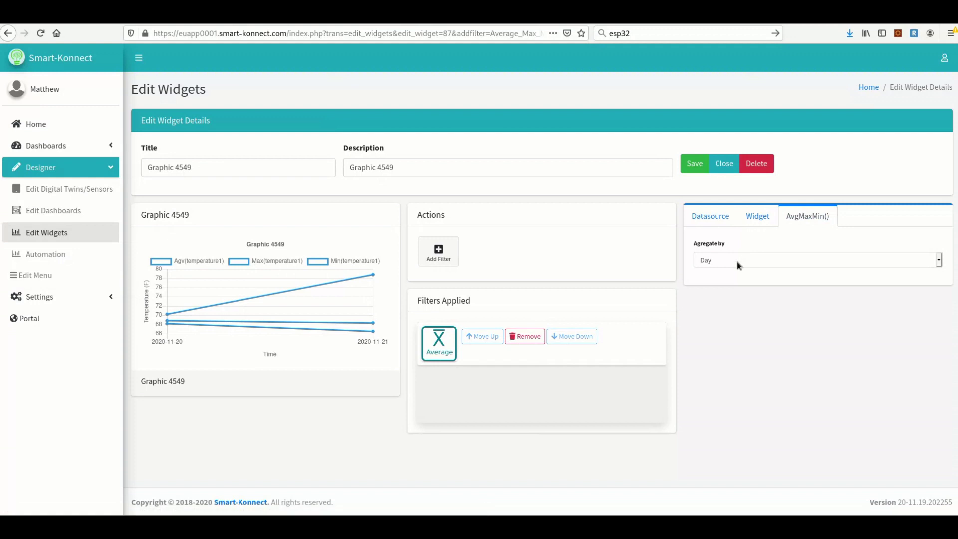
pyautogui.click(738, 261)
pyautogui.click(726, 283)
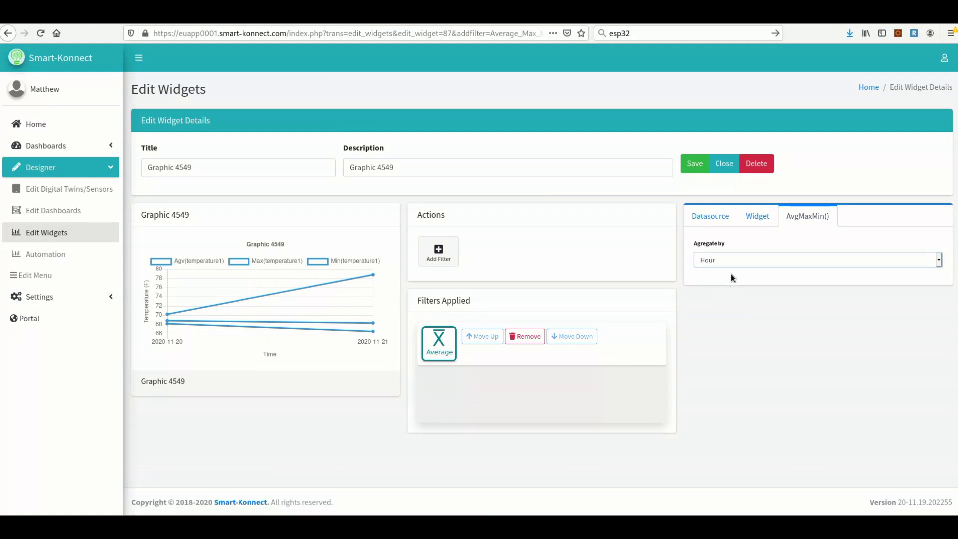
pyautogui.click(696, 165)
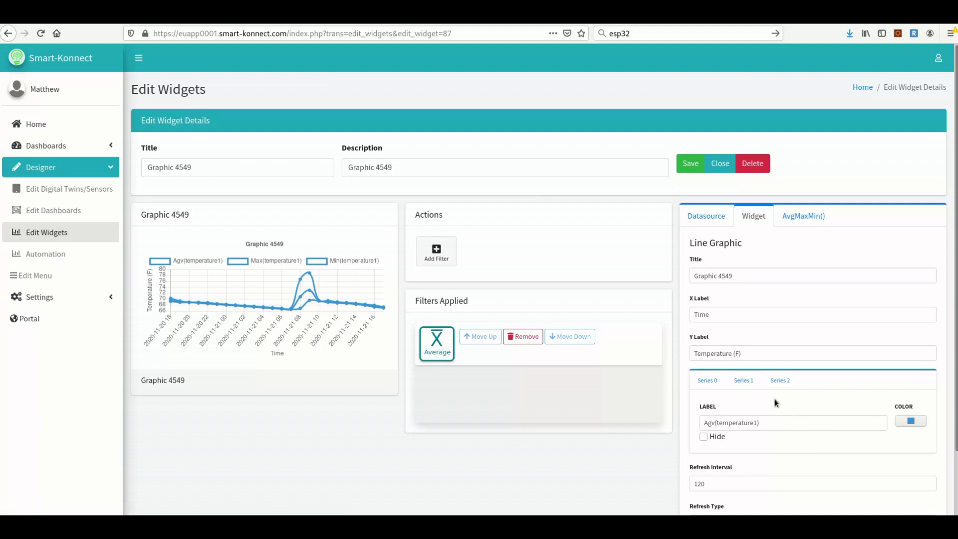
# Step: Colour the Max(temperature1) series red and the Min(temperature1) series green
pyautogui.click(707, 381)
pyautogui.click(743, 380)
pyautogui.click(913, 423)
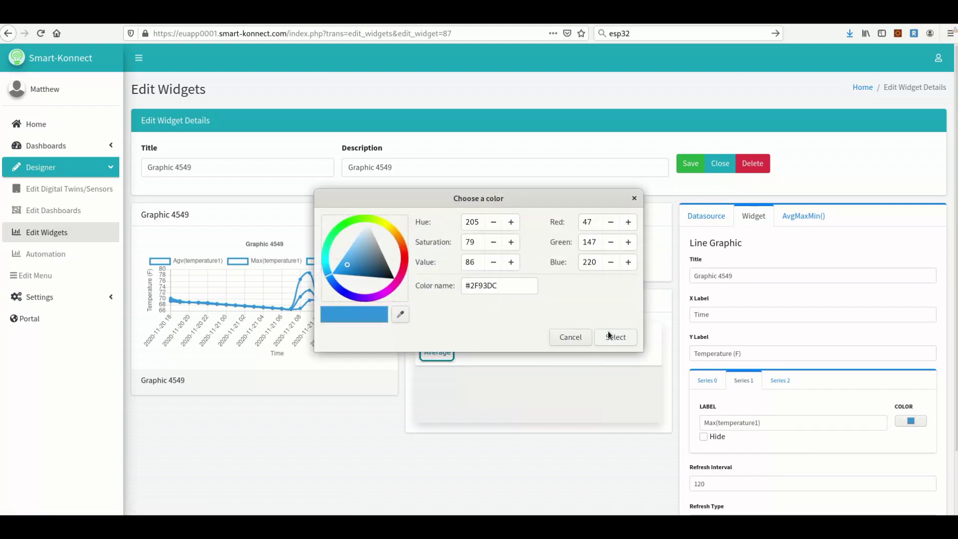
pyautogui.click(408, 255)
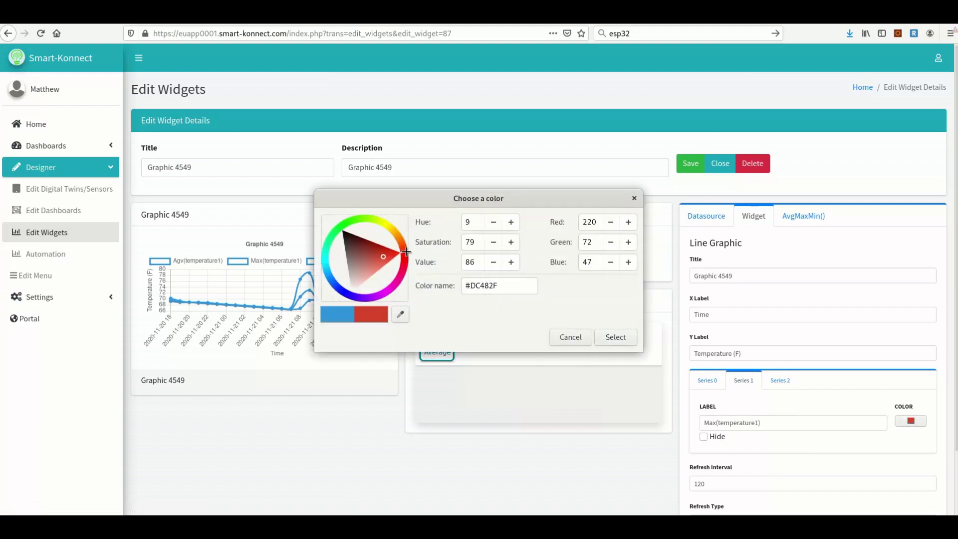
pyautogui.click(610, 333)
pyautogui.click(789, 387)
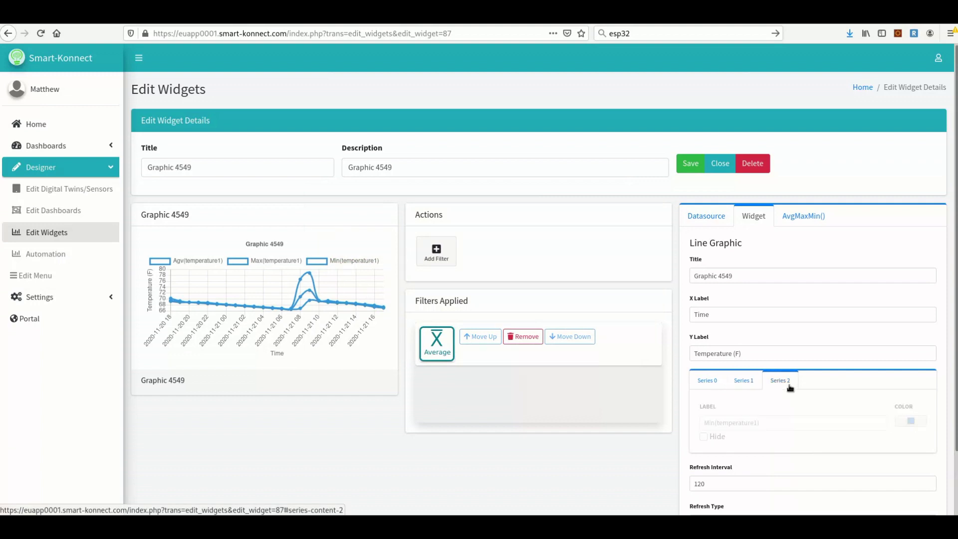
pyautogui.click(913, 422)
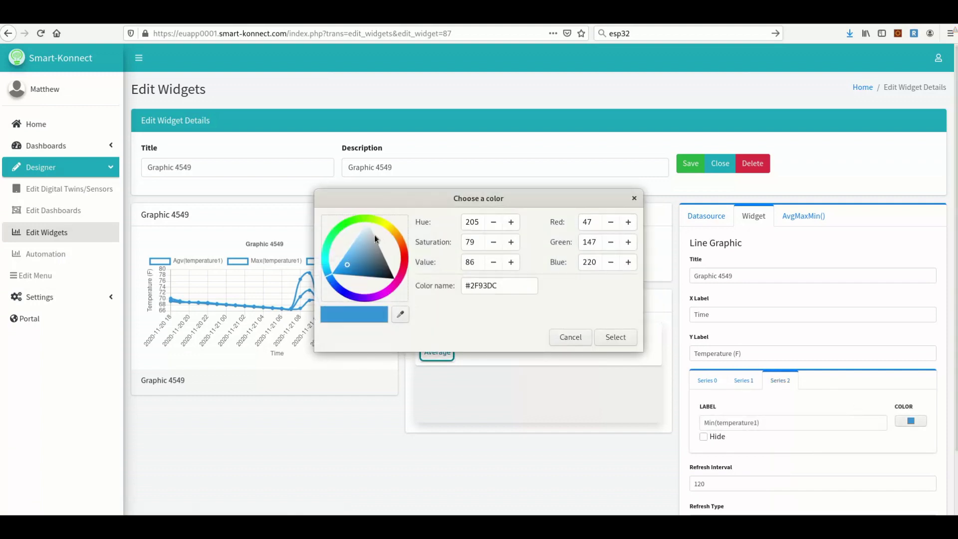
pyautogui.click(346, 223)
pyautogui.click(610, 336)
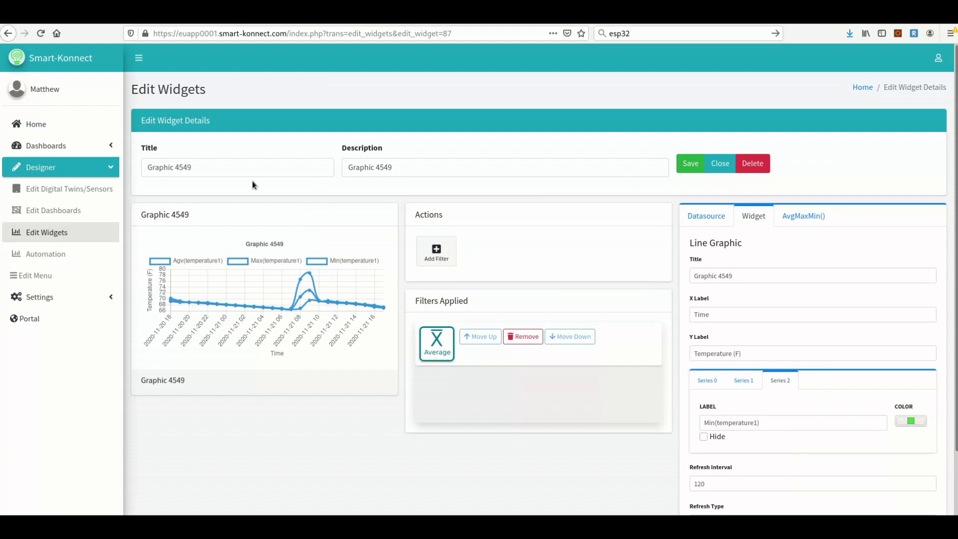
# Step: Retitle the widget from Graphic 4549 to 'Avg Bottom Temperature'
pyautogui.moveTo(236, 171); pyautogui.dragTo(124, 154)
pyautogui.write('Avg')
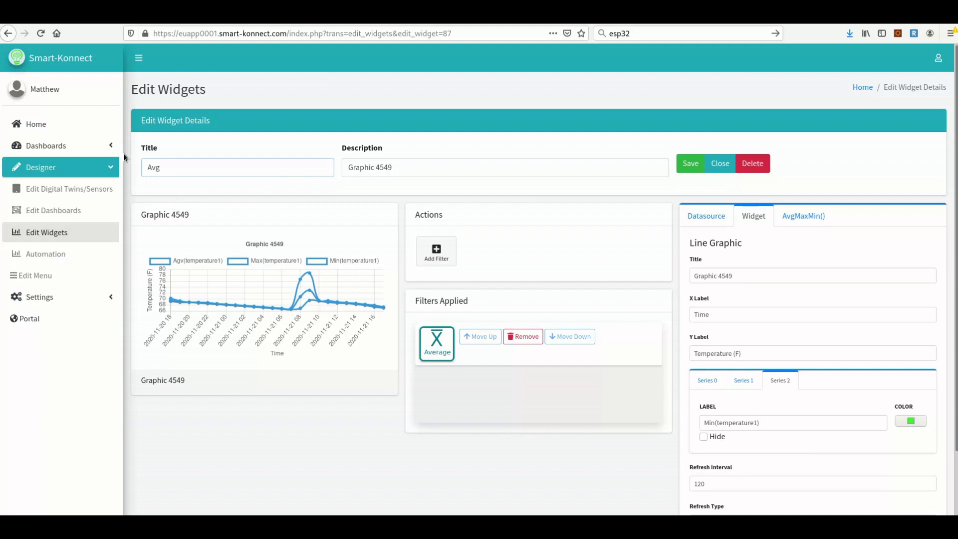
pyautogui.write(' Tempe')
pyautogui.write('rature ')
pyautogui.write('Bottom')
pyautogui.doubleClick(227, 168)
pyautogui.press('BackSpace')
pyautogui.press('Left')
pyautogui.press('Left')
pyautogui.press('Left')
pyautogui.press('Left')
pyautogui.press('Left')
pyautogui.press('Left')
pyautogui.press('Left')
pyautogui.press('Left')
pyautogui.press('Left')
pyautogui.press('Left')
pyautogui.press('Left')
pyautogui.press('Left')
pyautogui.write('Bottom')
# Step: Copy the title into the Description, save the widget, and go to Edit Dashboards
pyautogui.moveTo(235, 168); pyautogui.dragTo(103, 167)
pyautogui.hotkey('ctrl', 'c')
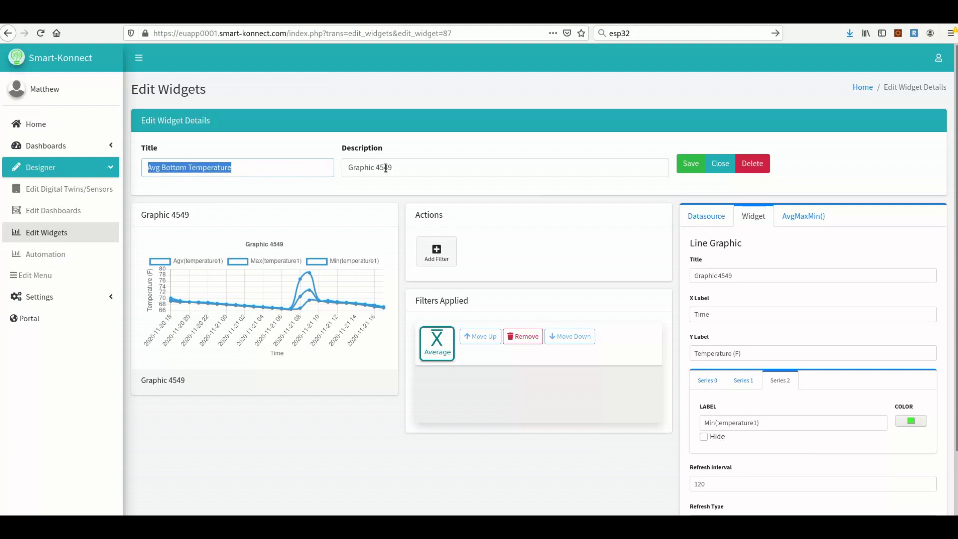
pyautogui.moveTo(400, 167); pyautogui.dragTo(308, 167)
pyautogui.hotkey('ctrl', 'v')
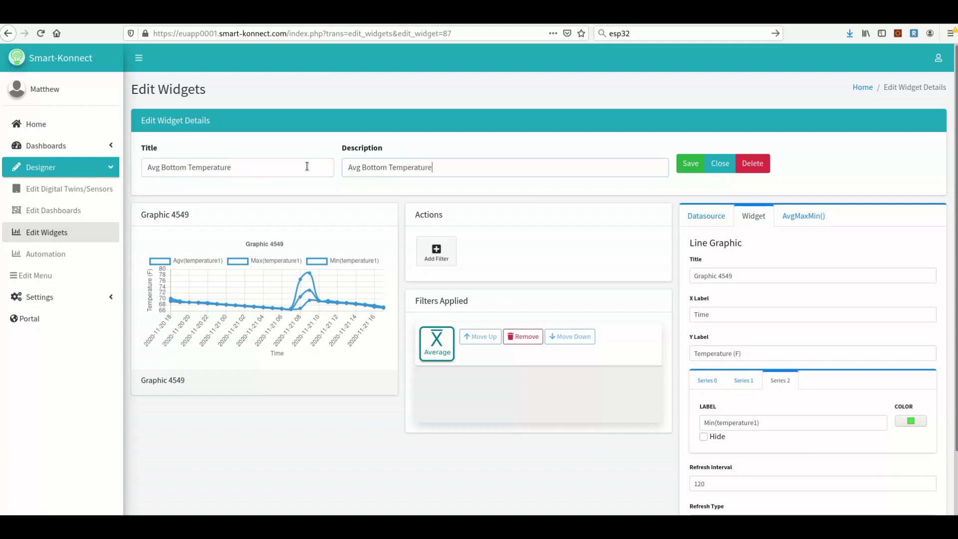
pyautogui.click(689, 164)
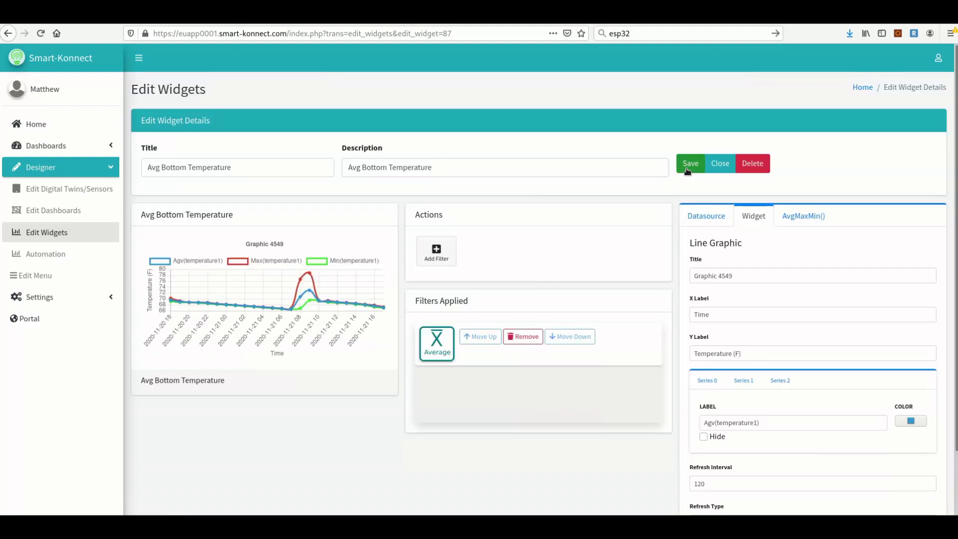
pyautogui.click(73, 214)
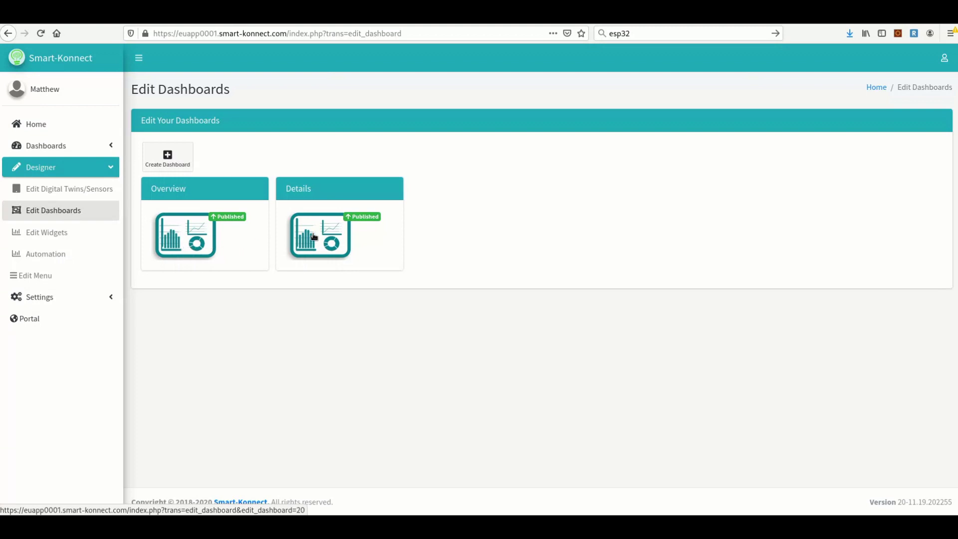
# Step: Add Avg Bottom Temperature to the Details dashboard beside Beer Brewing Tank and save it
pyautogui.click(314, 237)
pyautogui.moveTo(223, 288); pyautogui.dragTo(678, 263)
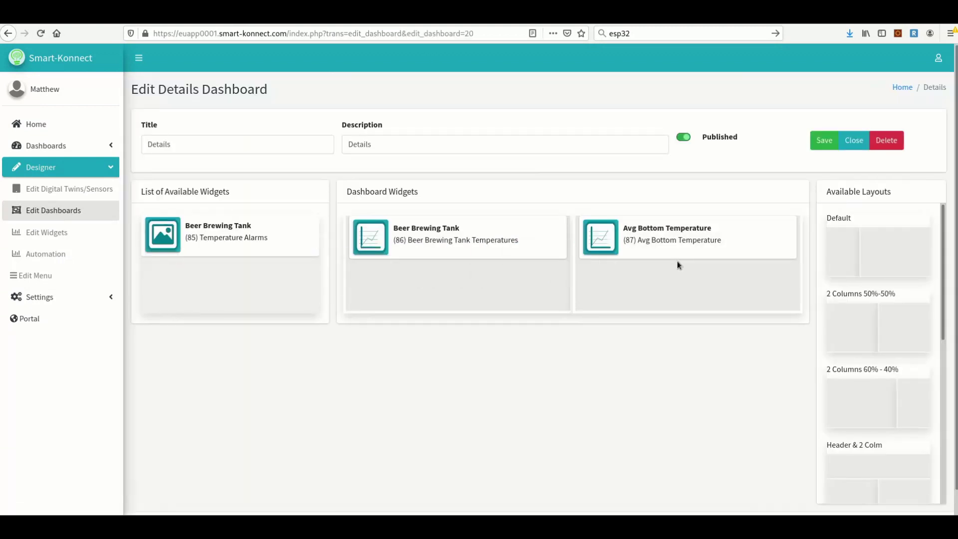
pyautogui.click(823, 140)
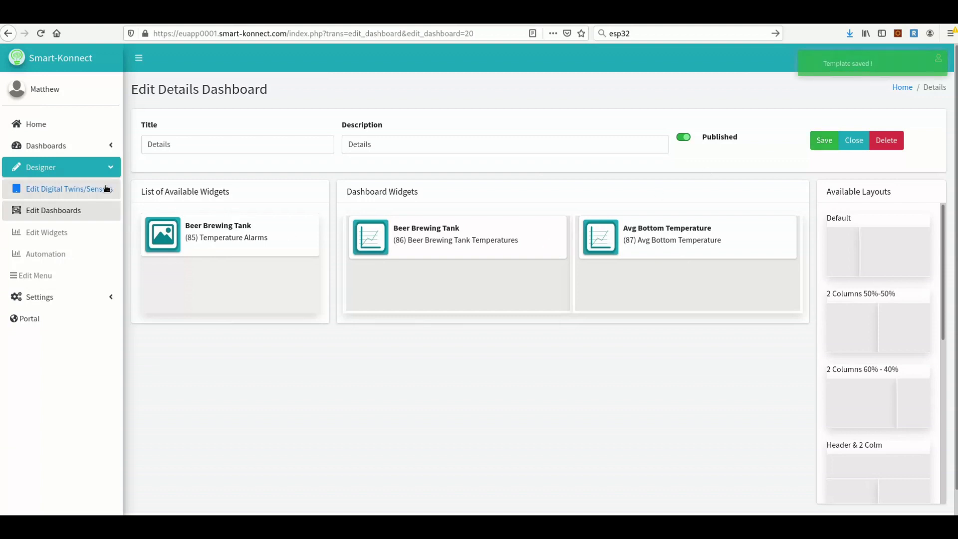
pyautogui.click(62, 145)
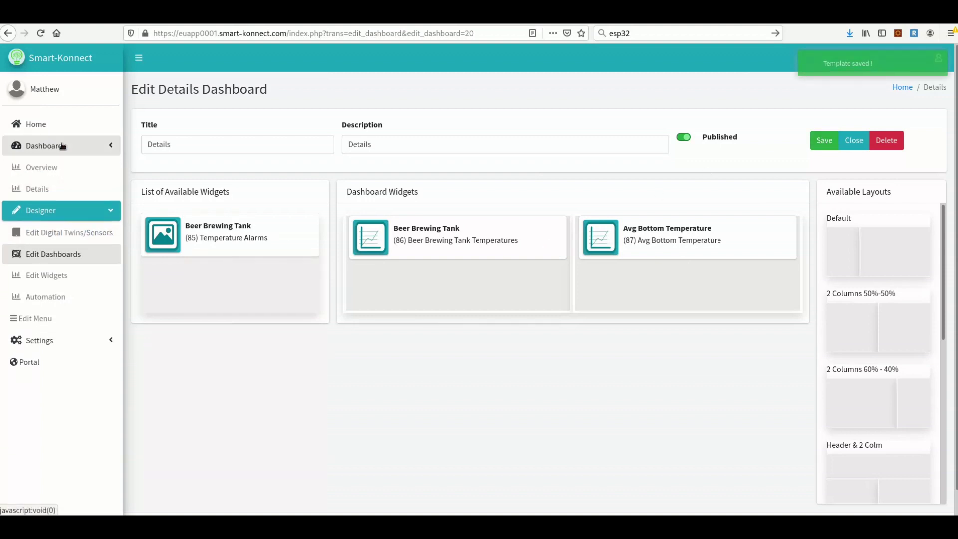
# Step: View the Details dashboard from the sidebar's Dashboards list
pyautogui.click(47, 189)
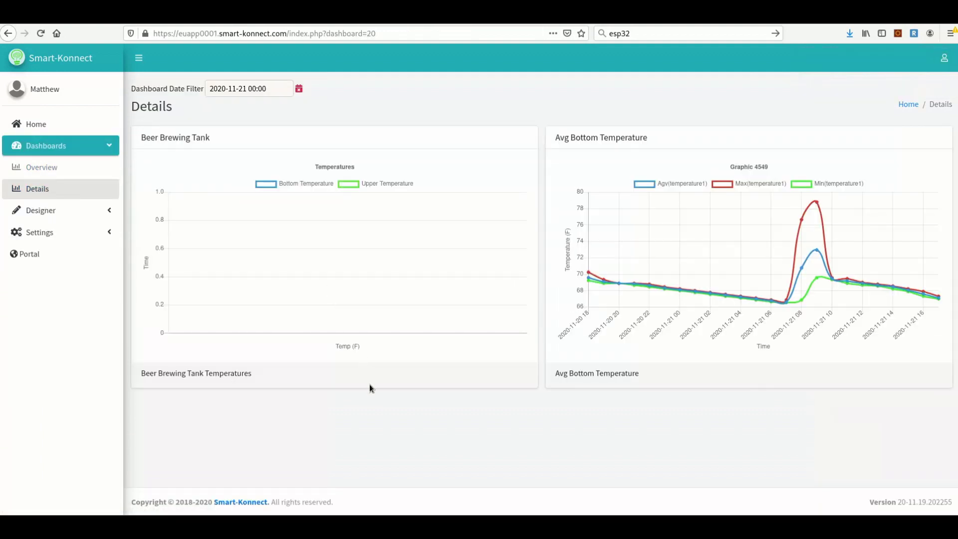